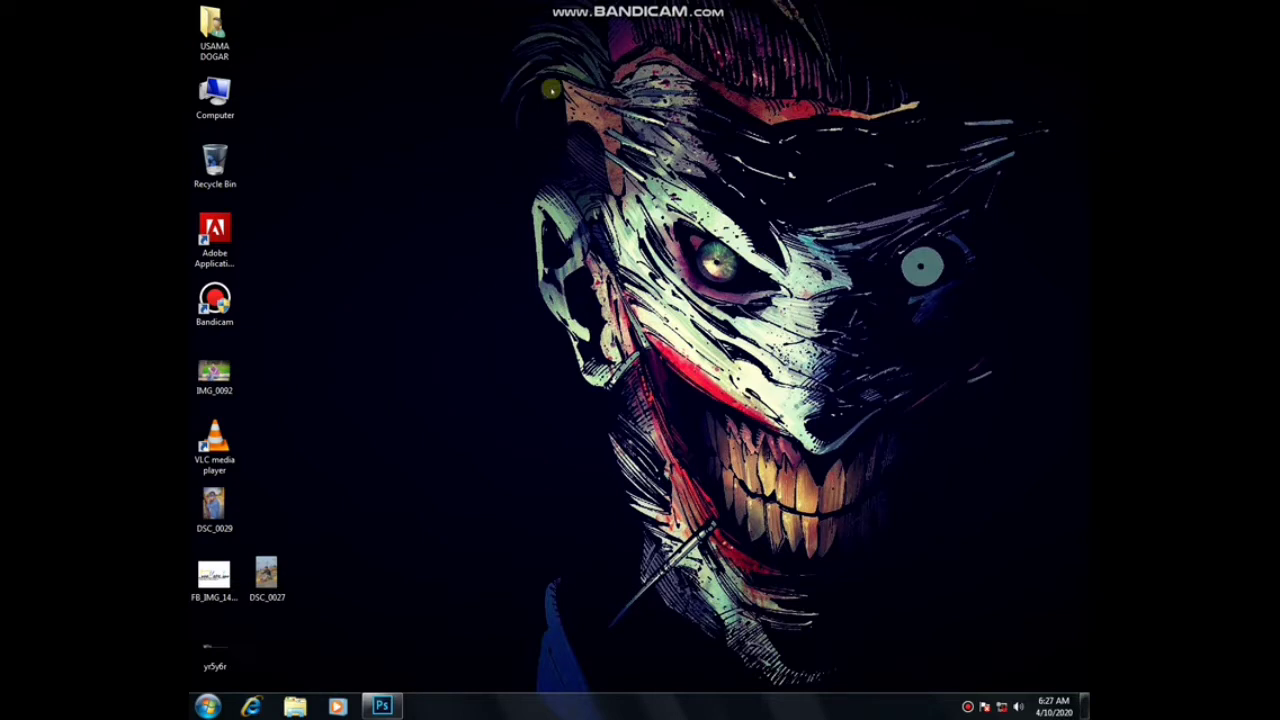
Step: Open the DSC_0027 photo from the desktop in Photoshop and duplicate its background layer
{"action": "right_click", "coordinate": [551, 88]}
{"action": "left_click", "coordinate": [600, 127]}
{"action": "left_click_drag", "start_coordinate": [270, 580], "coordinate": [461, 378]}
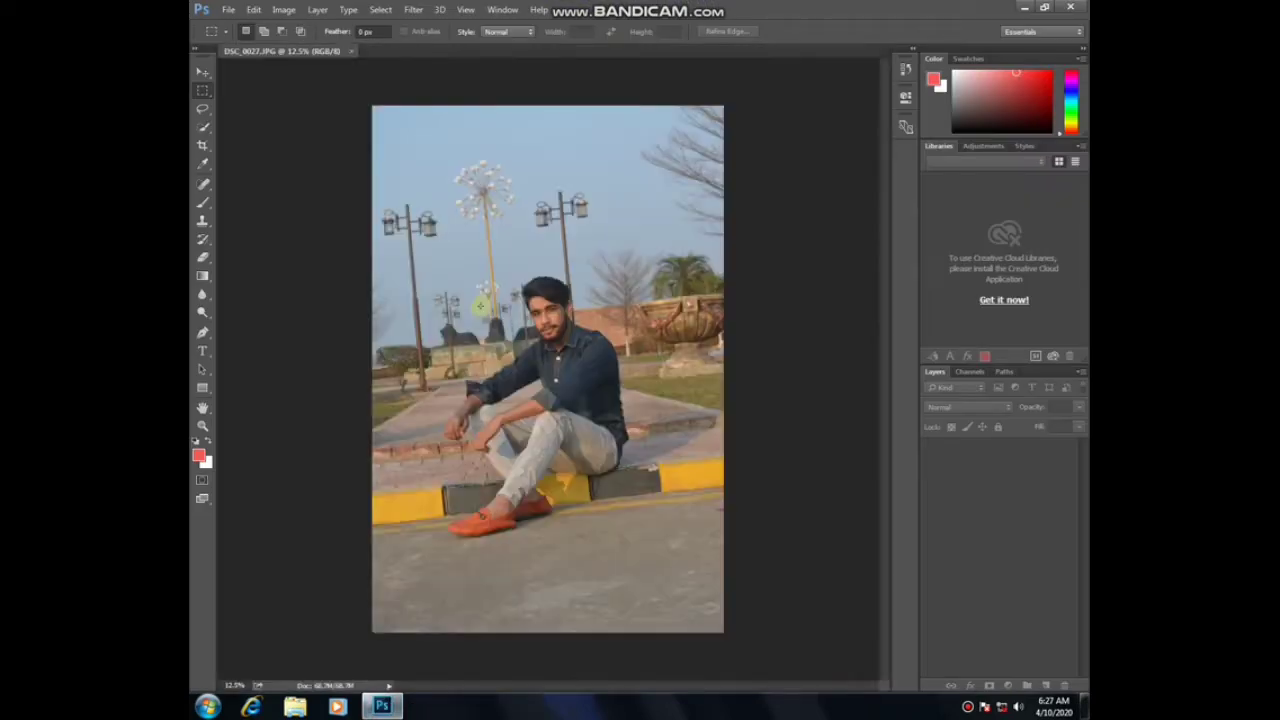
{"action": "key", "text": "ctrl+j"}
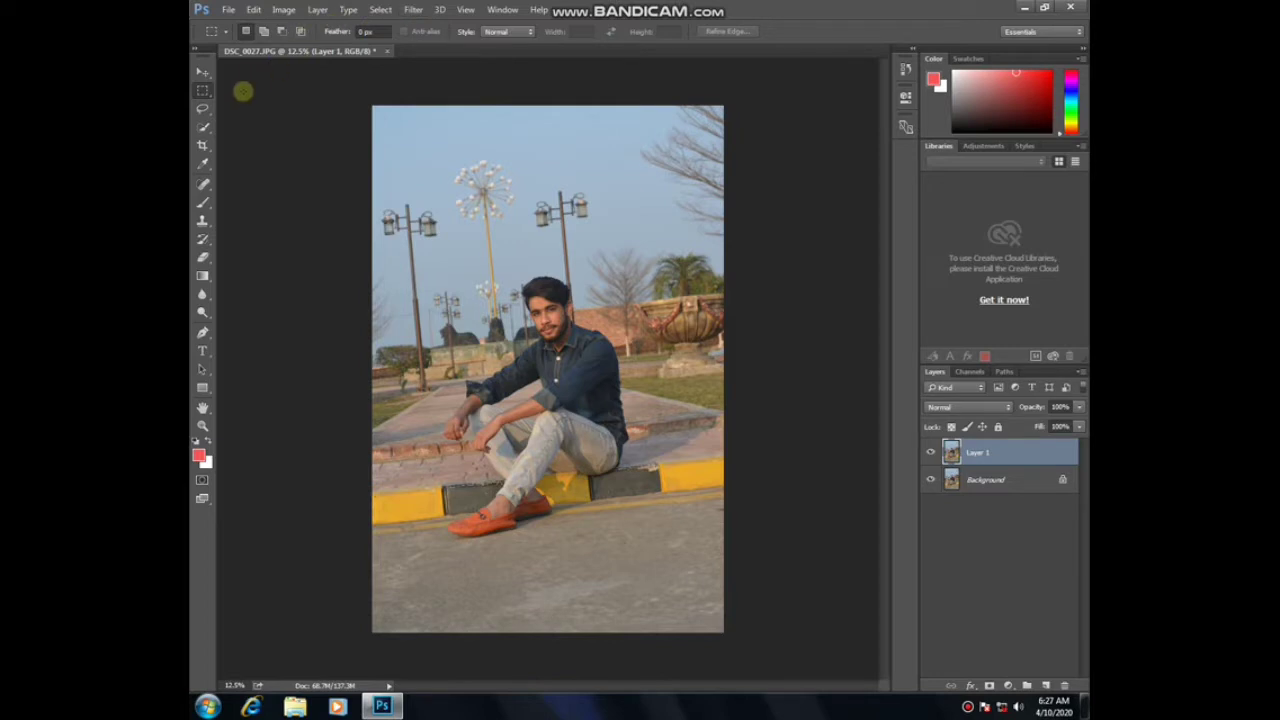
Step: Crop the photo more tightly around the seated man, trimming the sky, the road and both sides
{"action": "left_click", "coordinate": [202, 145]}
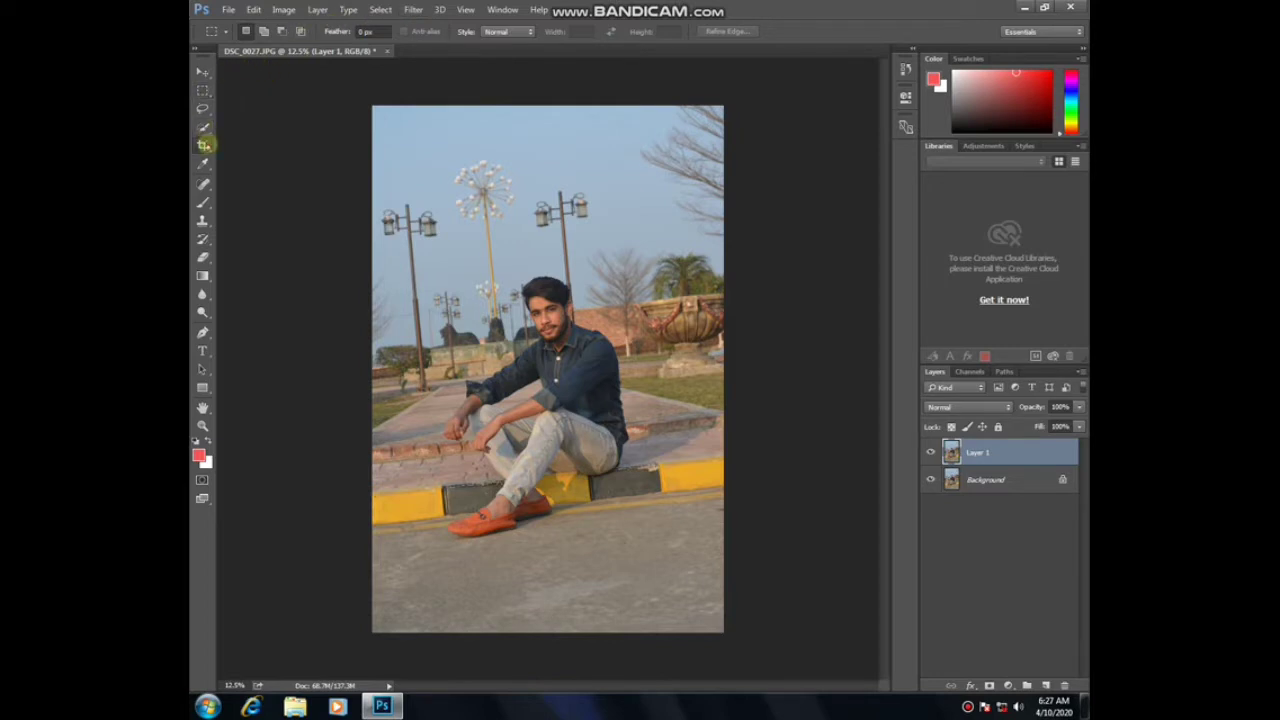
{"action": "left_click_drag", "start_coordinate": [374, 117], "coordinate": [374, 150]}
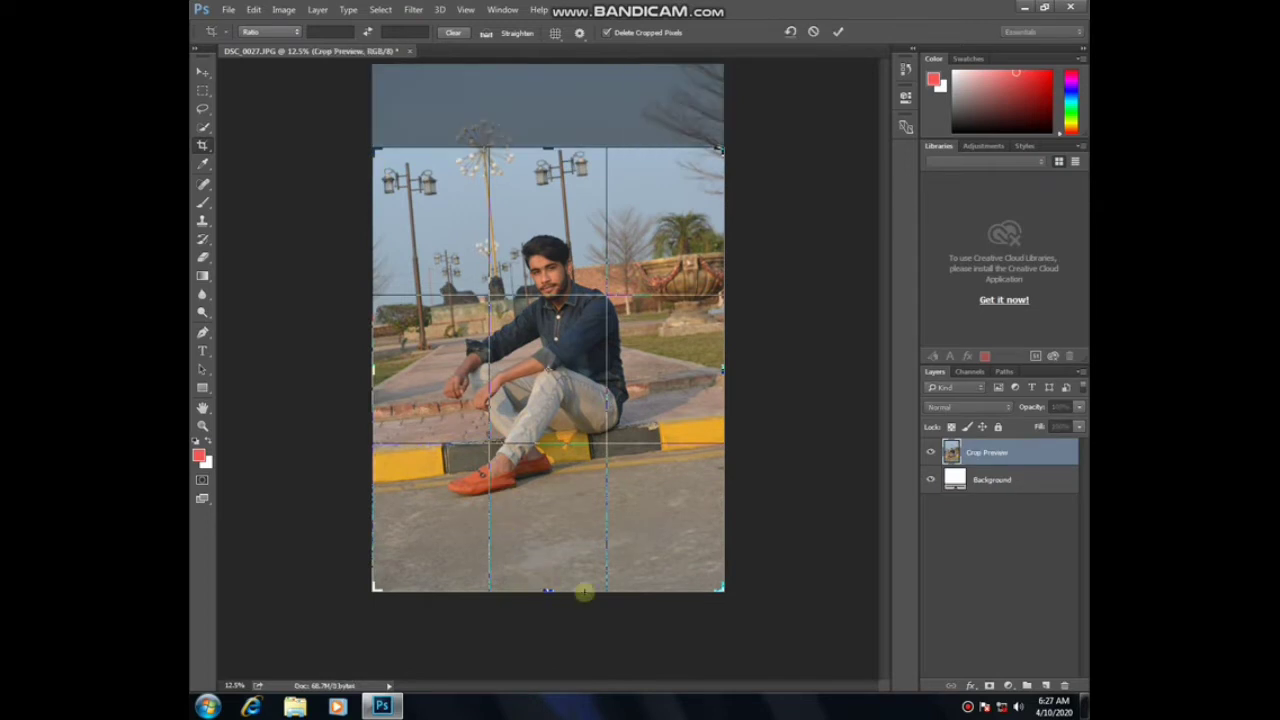
{"action": "left_click_drag", "start_coordinate": [718, 591], "coordinate": [696, 545]}
{"action": "left_click_drag", "start_coordinate": [398, 376], "coordinate": [412, 370]}
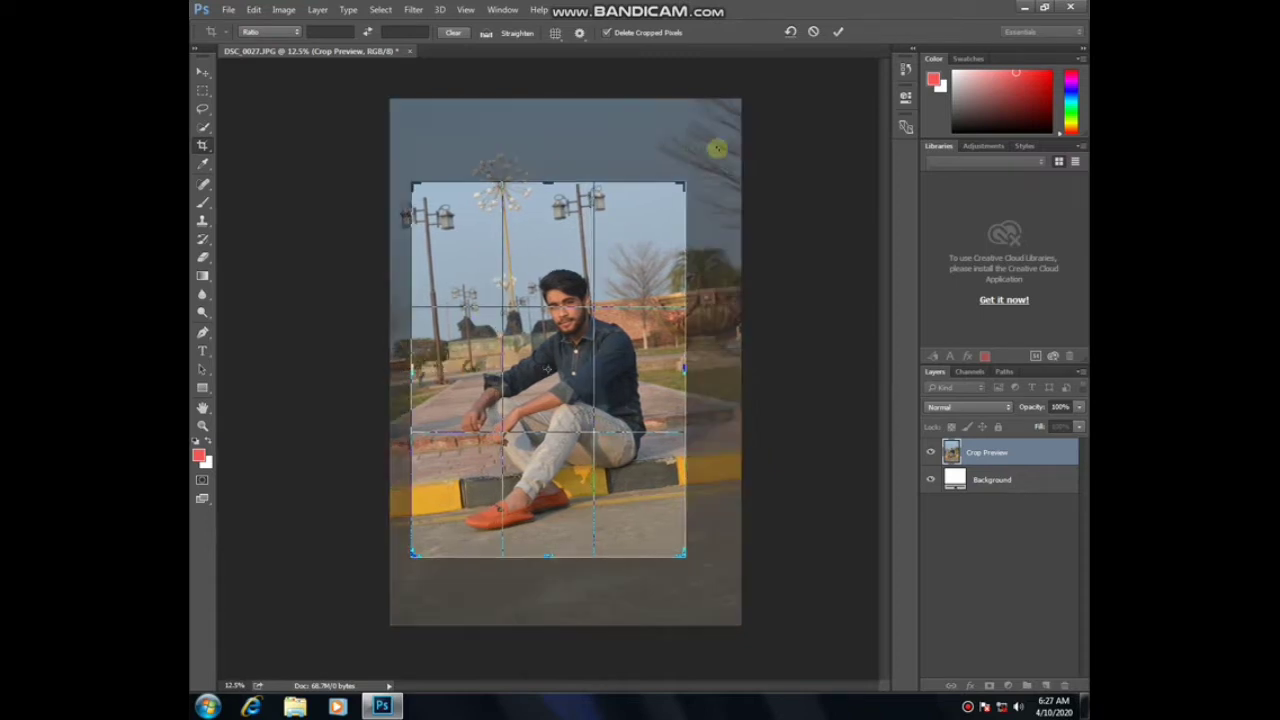
{"action": "key", "text": "Return"}
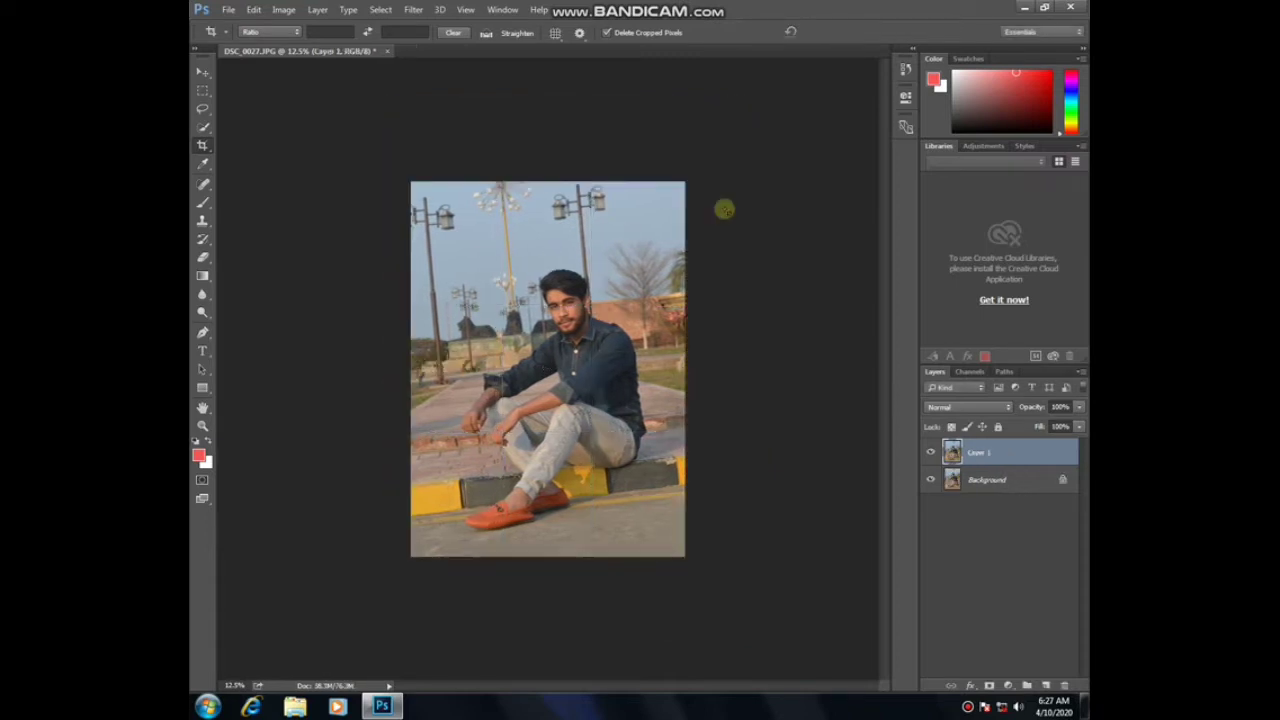
{"action": "key", "text": "ctrl+plus"}
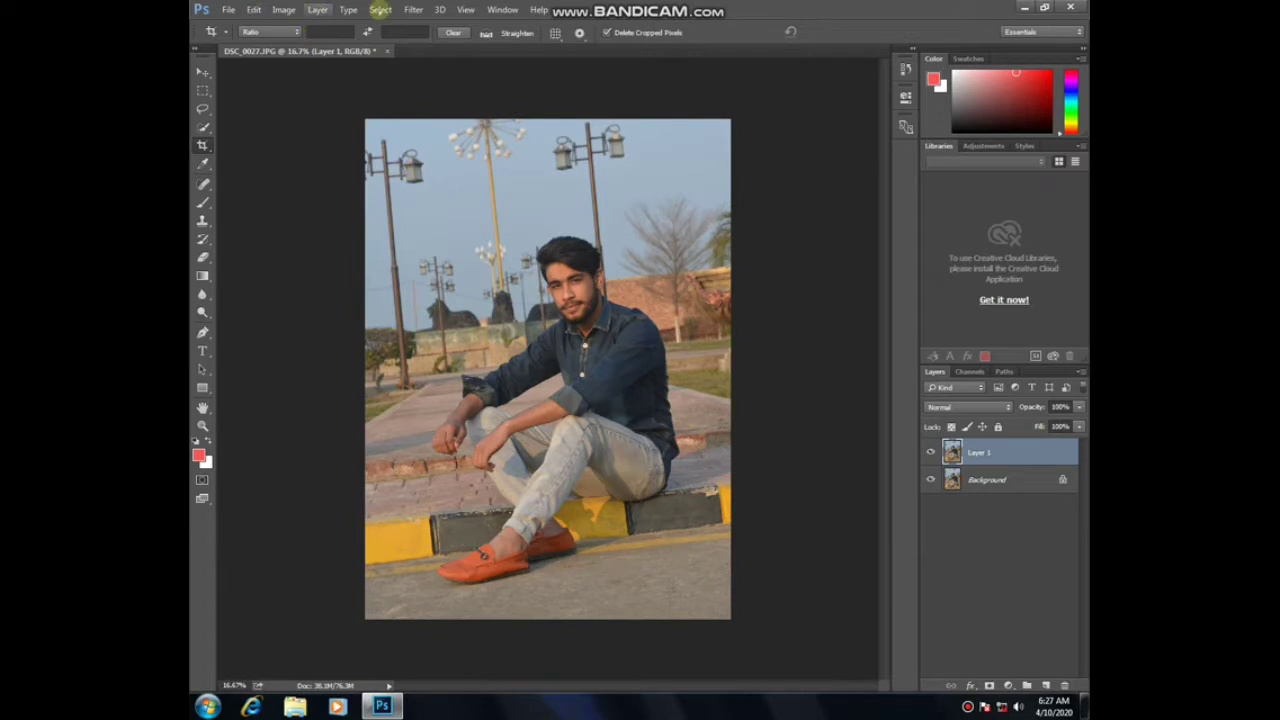
Step: With the Camera Raw Filter, set Exposure +0.15, Contrast +8, Highlights +9, Shadows +5, Whites +6 and Blacks +3, and raise Clarity slightly
{"action": "left_click", "coordinate": [413, 9]}
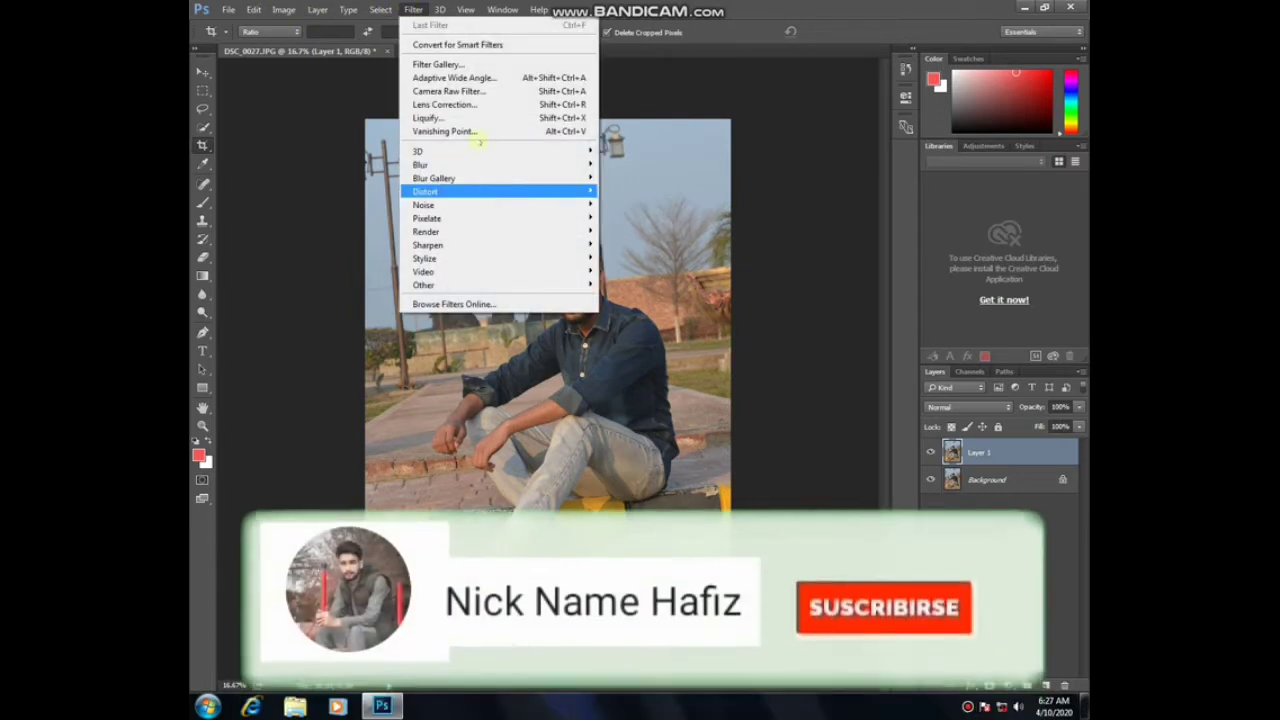
{"action": "left_click", "coordinate": [470, 91]}
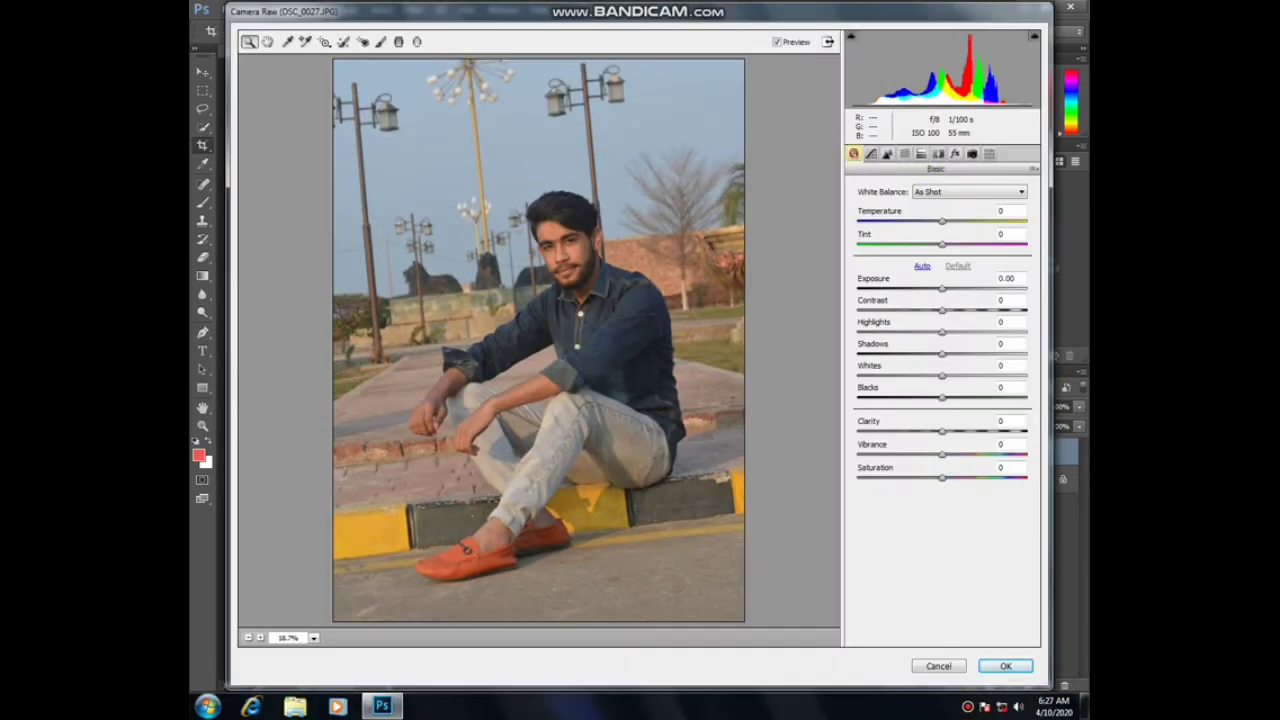
{"action": "left_click_drag", "start_coordinate": [943, 288], "coordinate": [946, 288]}
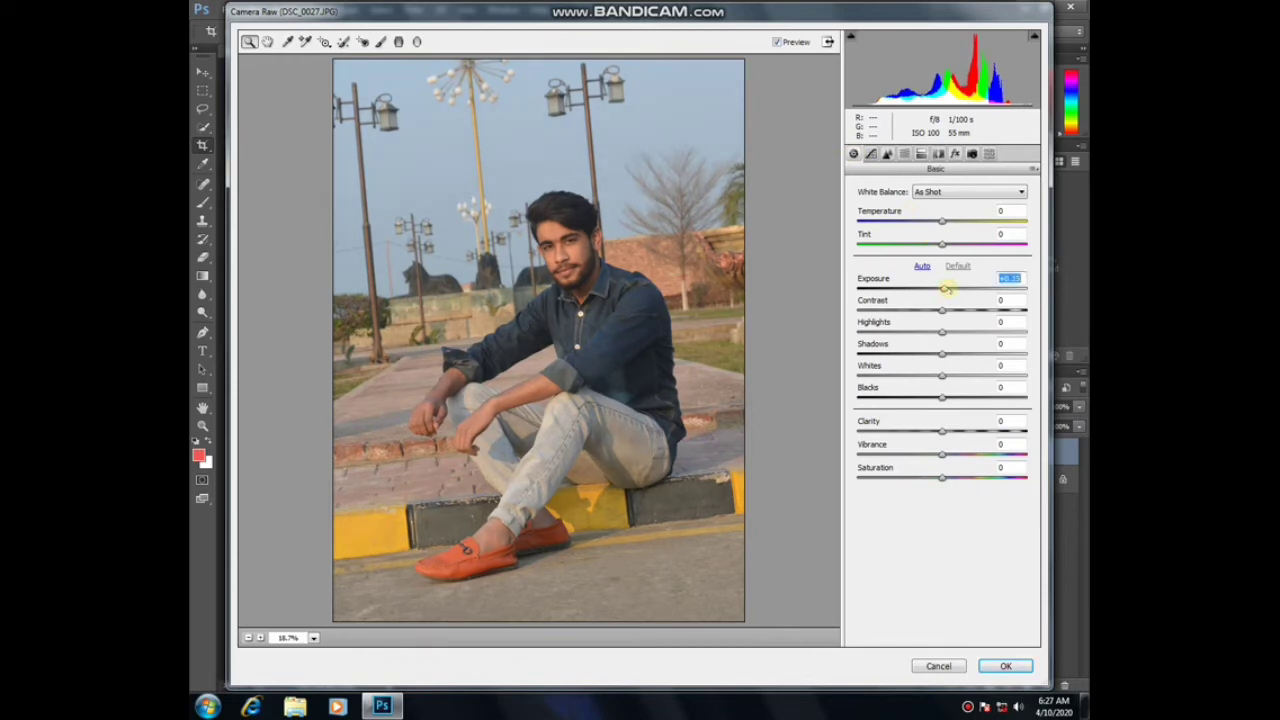
{"action": "left_click", "coordinate": [944, 309]}
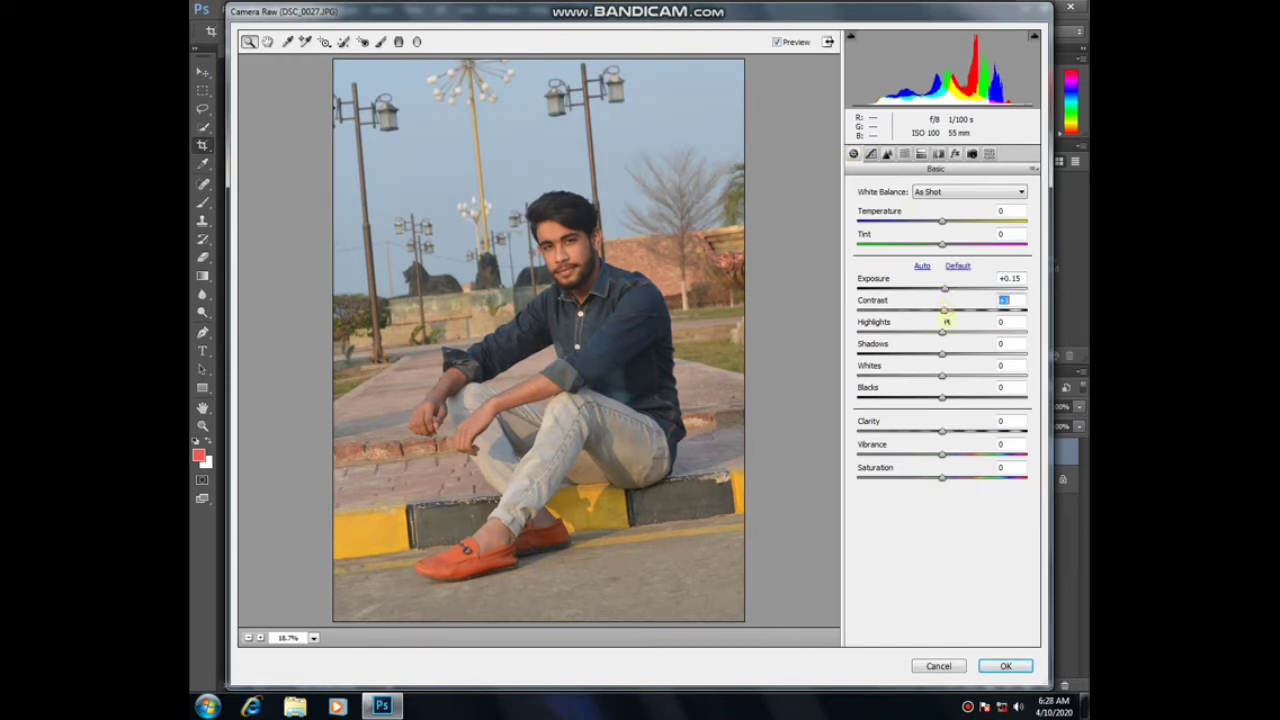
{"action": "left_click_drag", "start_coordinate": [944, 308], "coordinate": [946, 432]}
{"action": "left_click", "coordinate": [941, 330]}
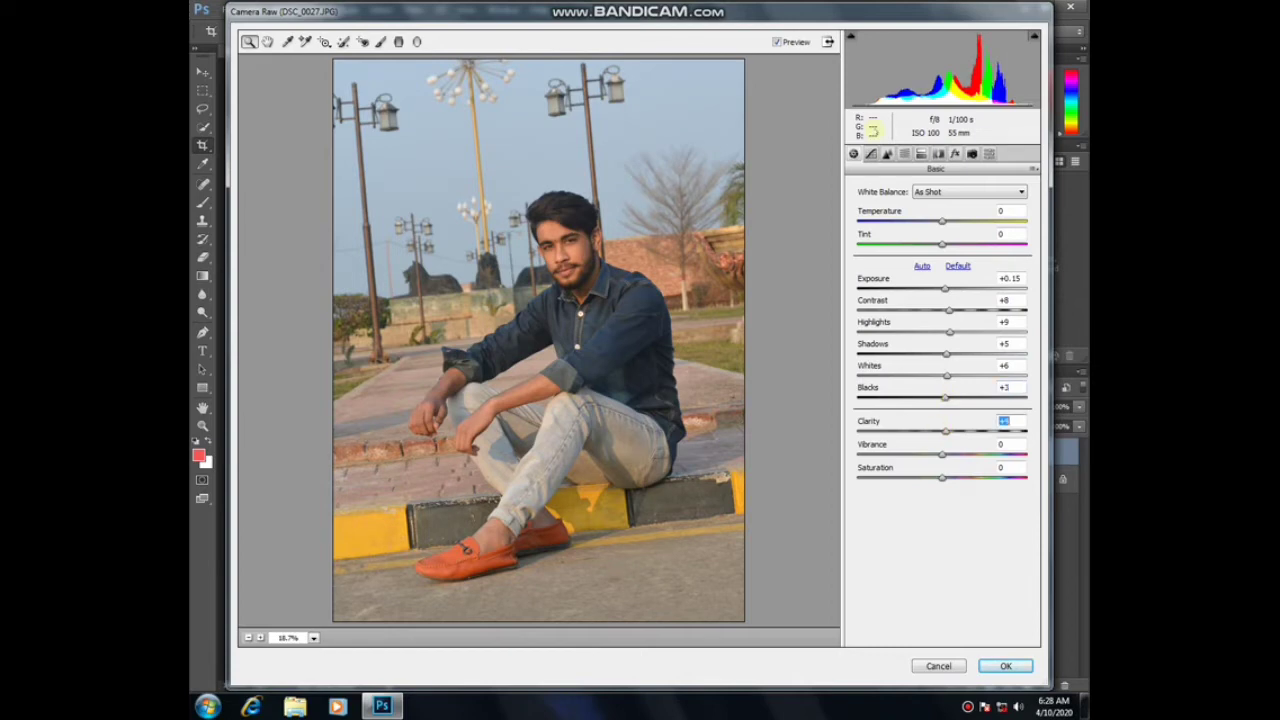
Step: Shift the HSL hues: Yellows to -86, Greens to +100, Aquas to +100 and Blues to about -40
{"action": "left_click", "coordinate": [903, 153]}
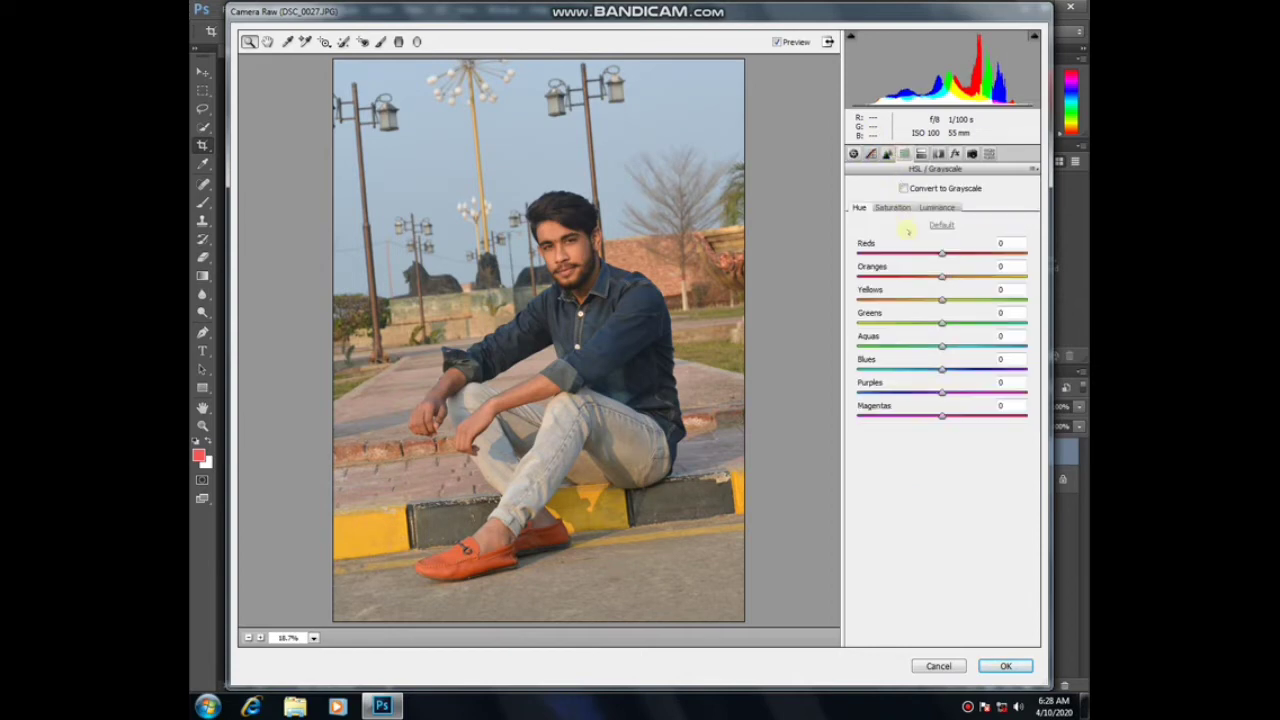
{"action": "left_click_drag", "start_coordinate": [942, 300], "coordinate": [864, 300]}
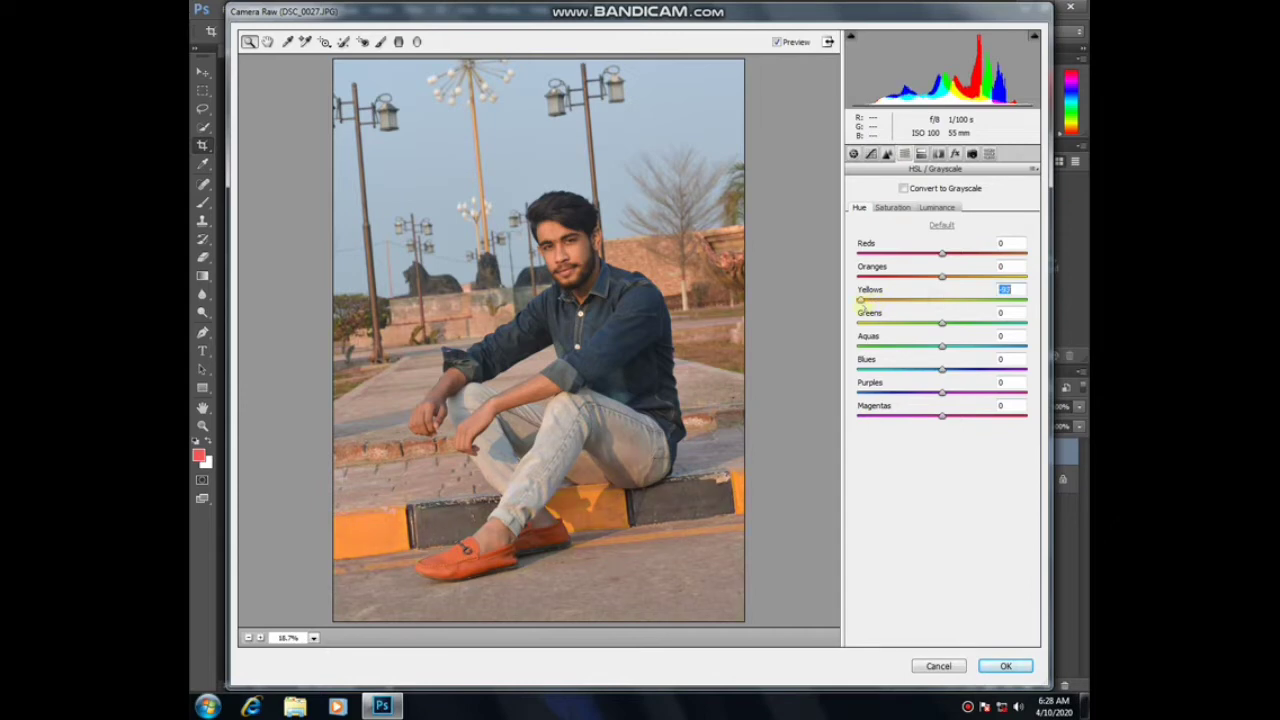
{"action": "left_click_drag", "start_coordinate": [942, 322], "coordinate": [1057, 330]}
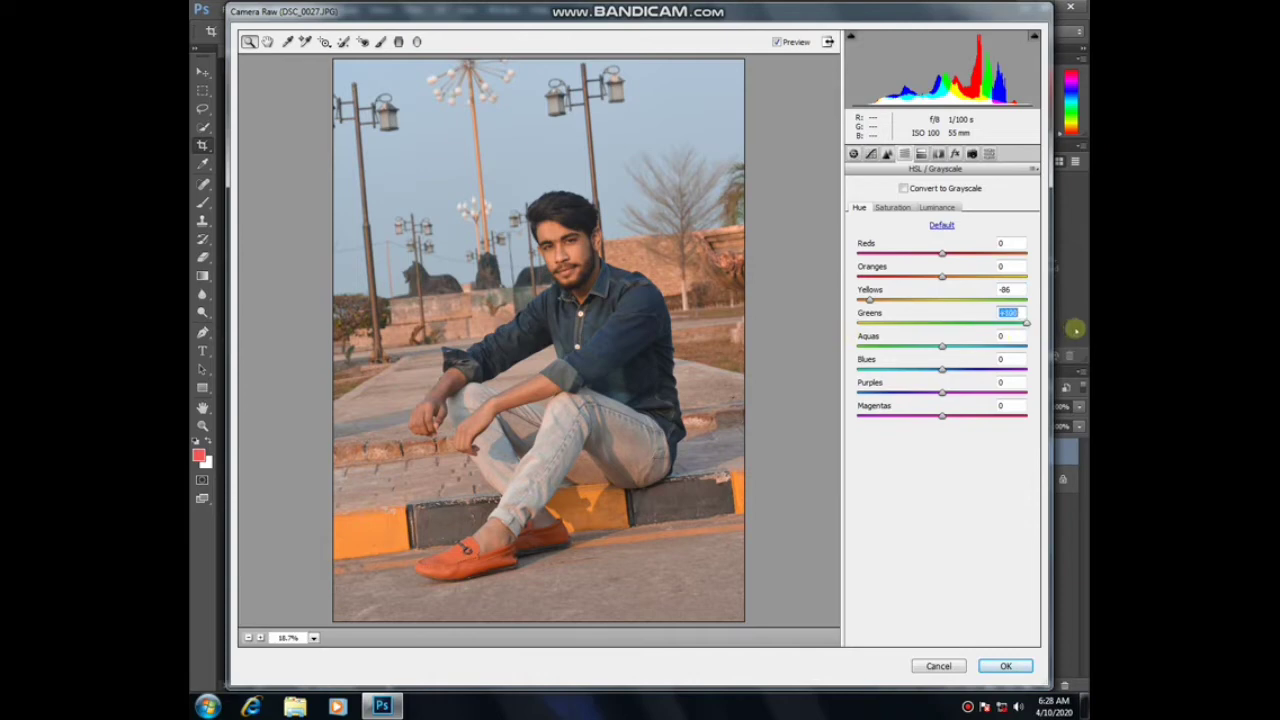
{"action": "left_click_drag", "start_coordinate": [955, 345], "coordinate": [1050, 352]}
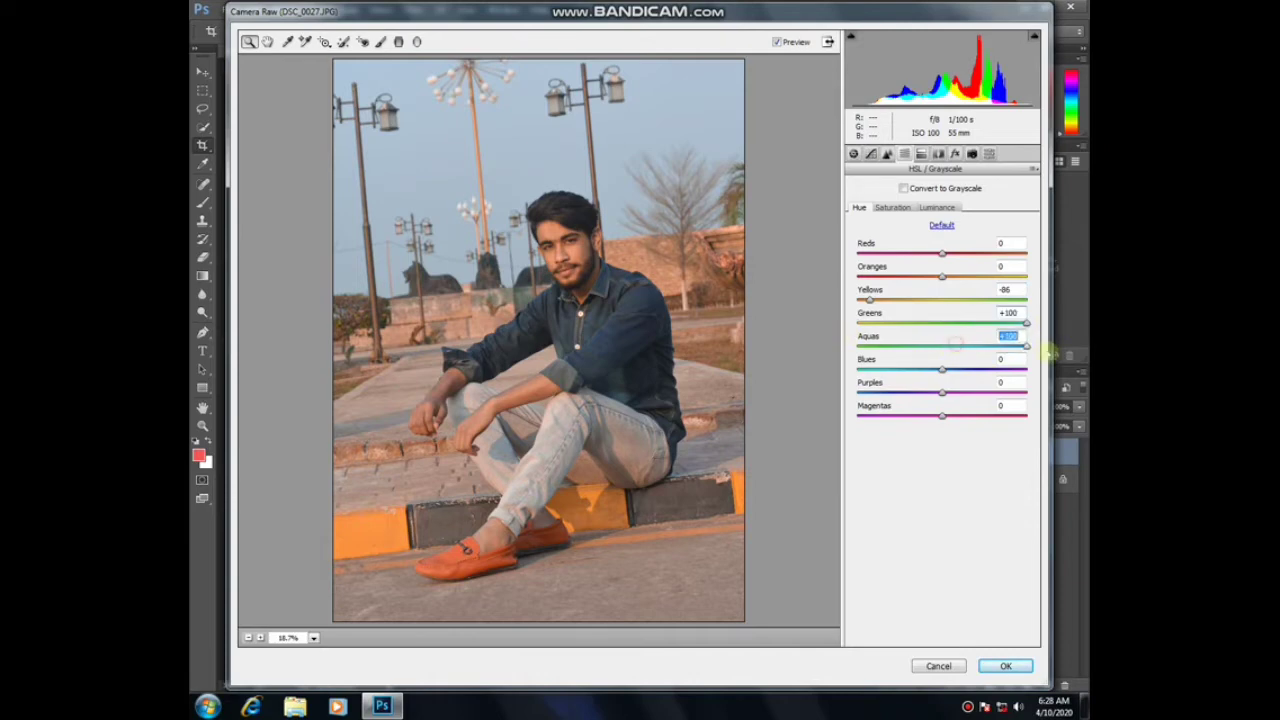
{"action": "left_click_drag", "start_coordinate": [941, 369], "coordinate": [871, 367]}
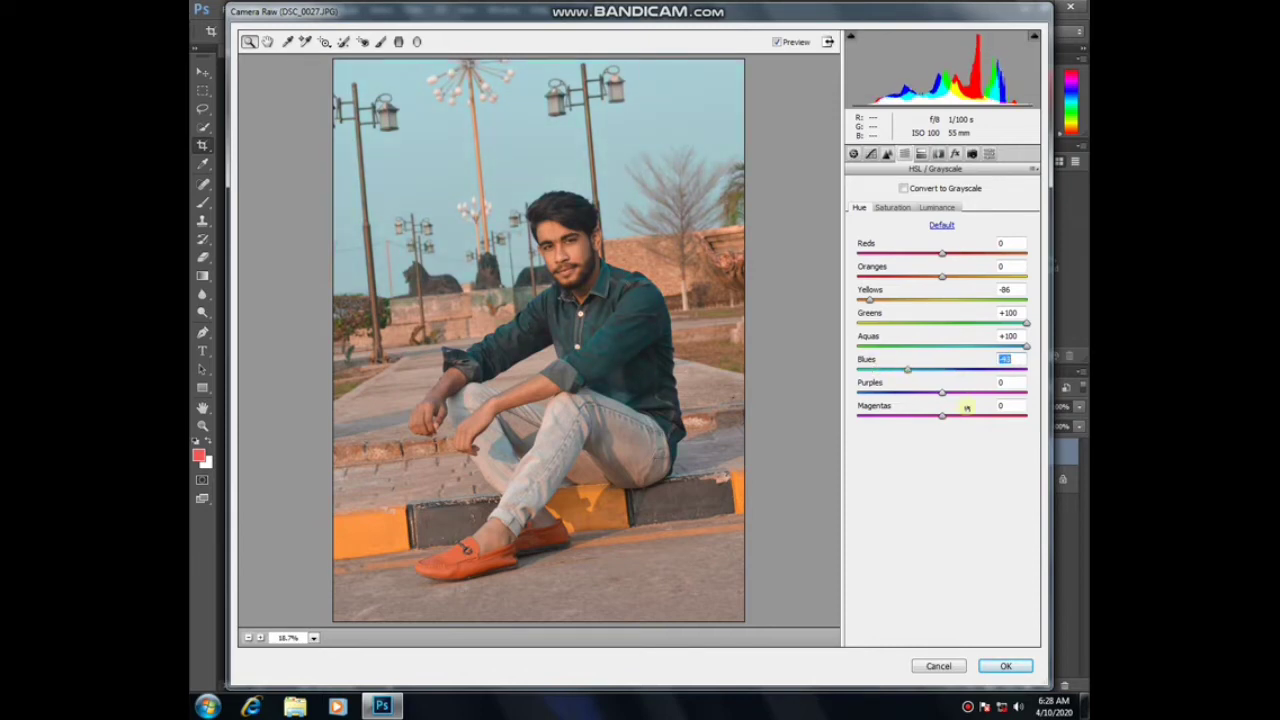
Step: Set the HSL saturation of Oranges to -13, Yellows to +76 and Greens to +100
{"action": "left_click", "coordinate": [893, 207]}
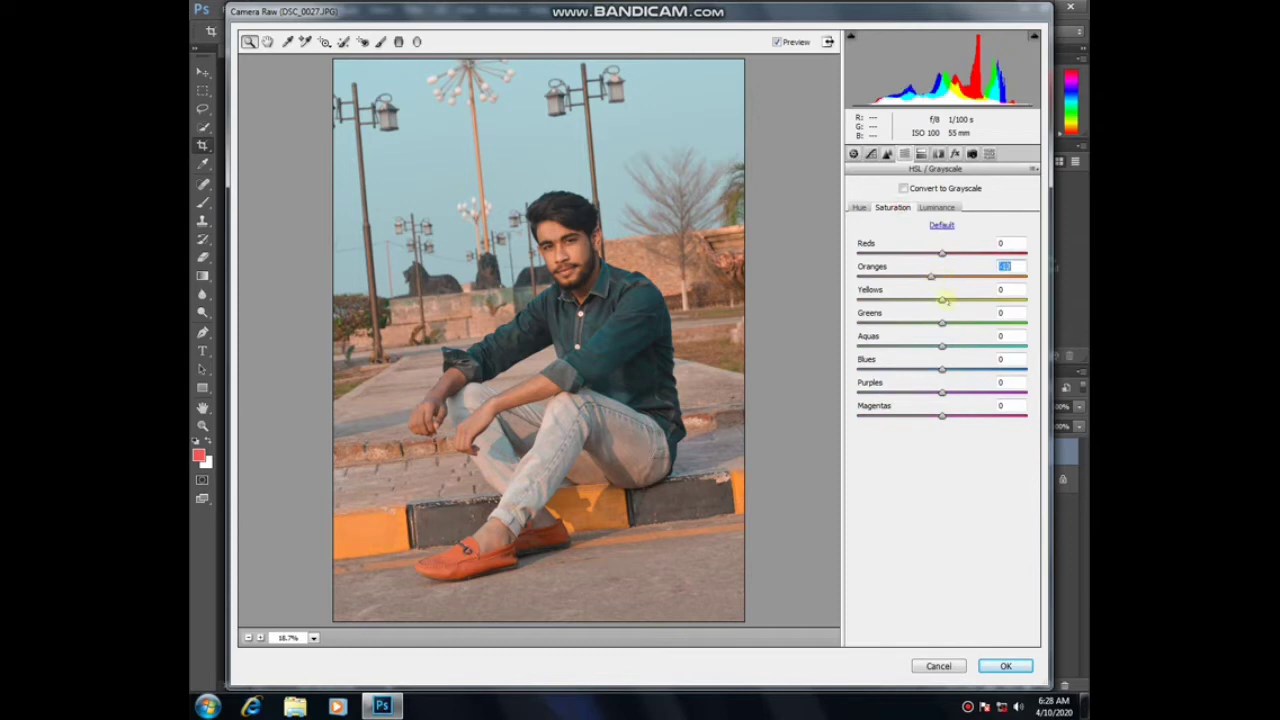
{"action": "left_click_drag", "start_coordinate": [940, 299], "coordinate": [1078, 300]}
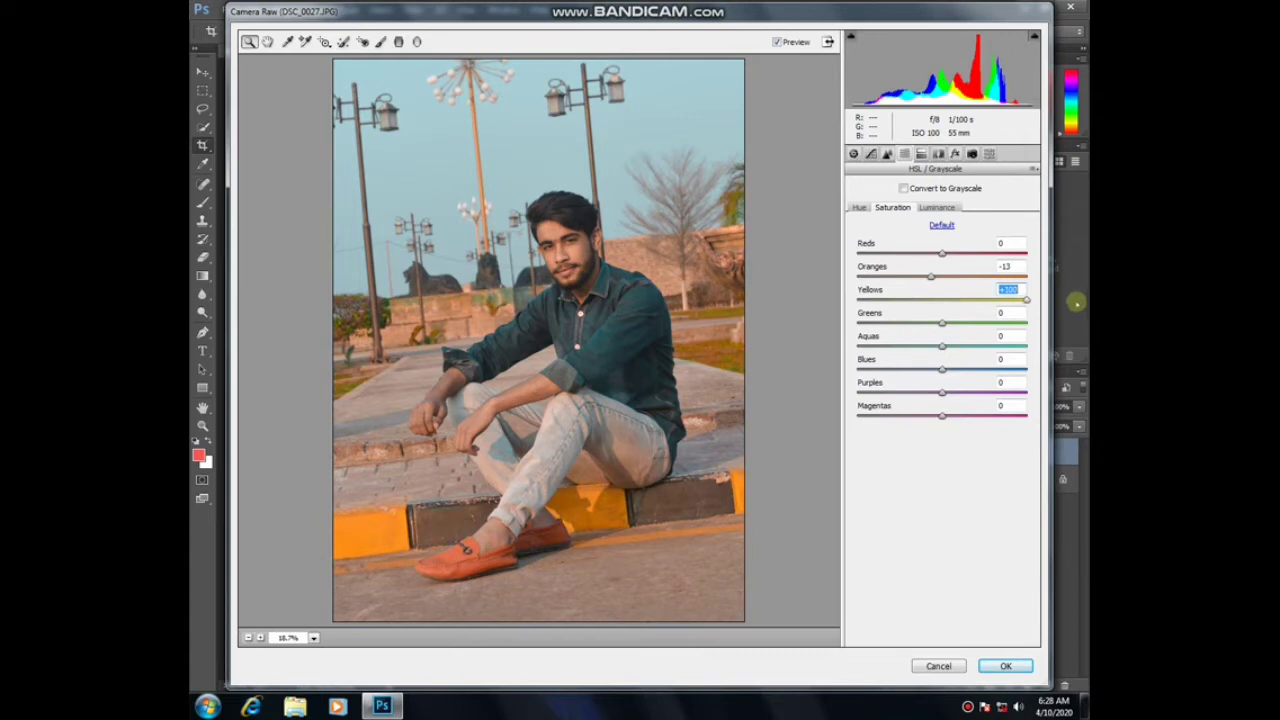
{"action": "left_click_drag", "start_coordinate": [941, 322], "coordinate": [857, 323]}
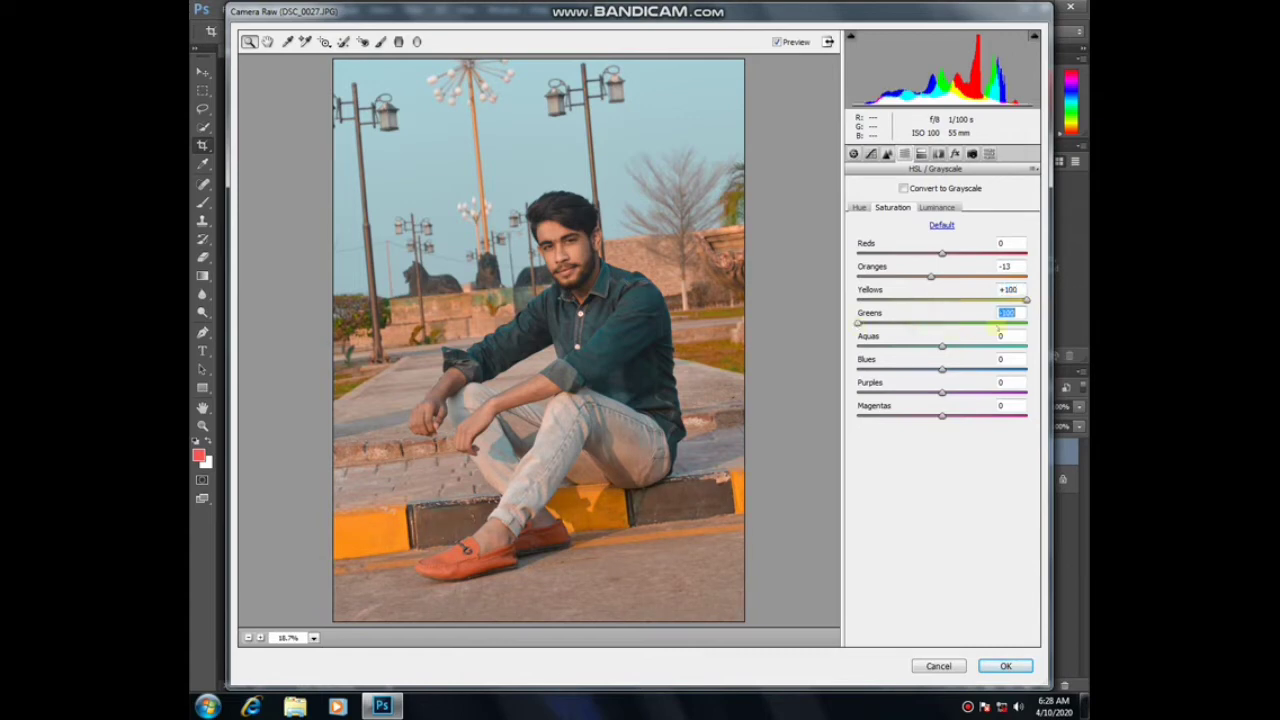
{"action": "left_click_drag", "start_coordinate": [998, 328], "coordinate": [1042, 326]}
{"action": "left_click_drag", "start_coordinate": [923, 301], "coordinate": [1007, 304]}
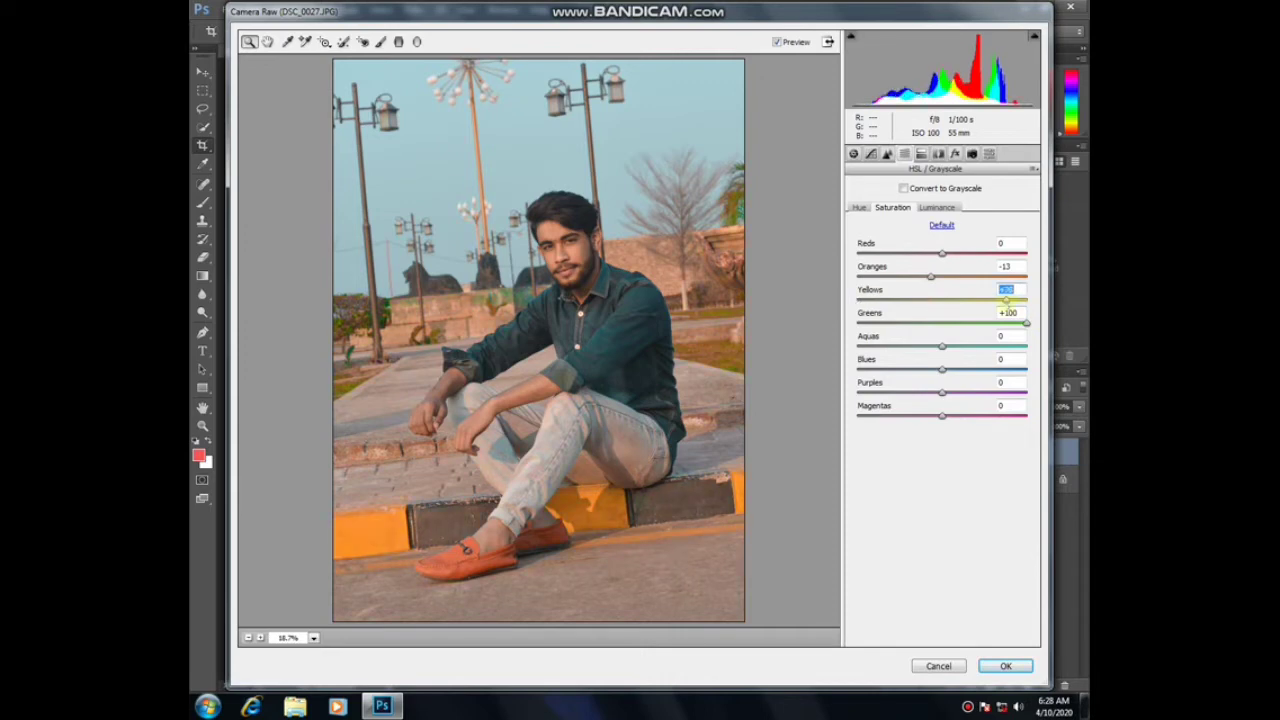
Step: Set the HSL saturation of Aquas to +28, Blues to +55, Purples to +17 and Magentas to about +14
{"action": "left_click_drag", "start_coordinate": [940, 346], "coordinate": [883, 346]}
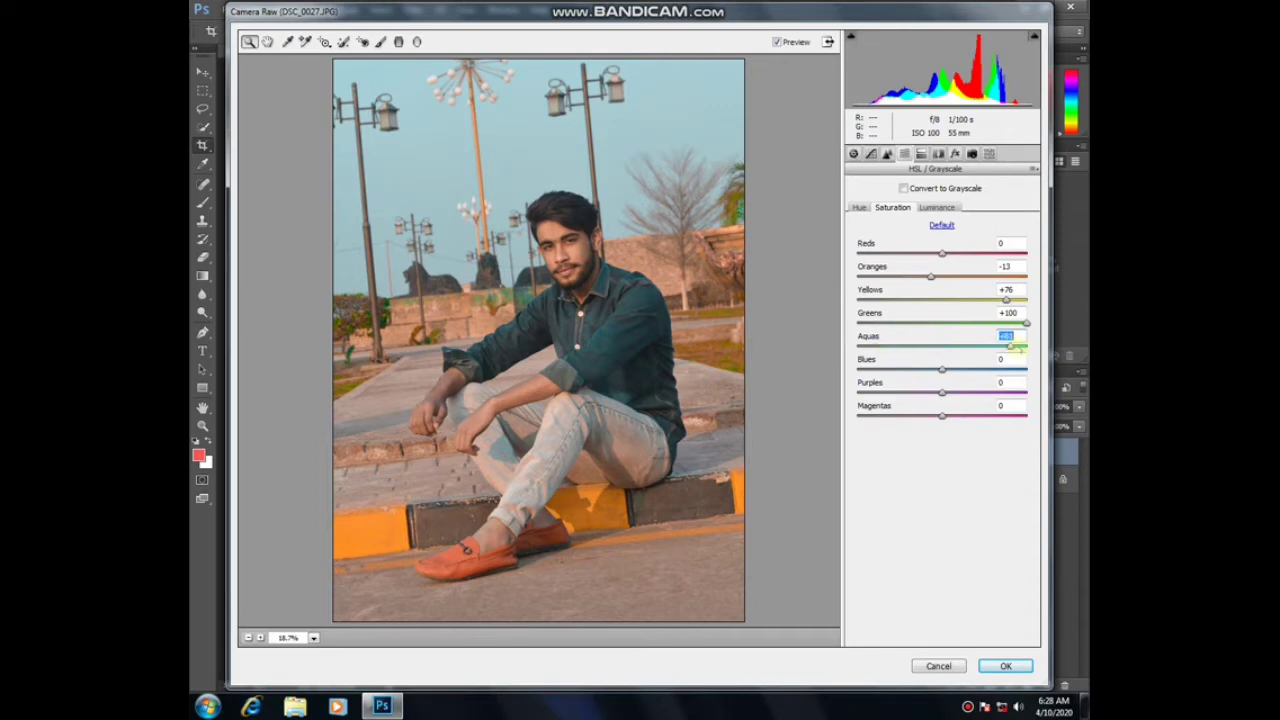
{"action": "left_click_drag", "start_coordinate": [1020, 350], "coordinate": [1030, 348]}
{"action": "mouse_move", "coordinate": [980, 352]}
{"action": "left_mouse_down"}
{"action": "mouse_move", "coordinate": [916, 346]}
{"action": "mouse_move", "coordinate": [1026, 370]}
{"action": "mouse_move", "coordinate": [988, 370]}
{"action": "left_mouse_up"}
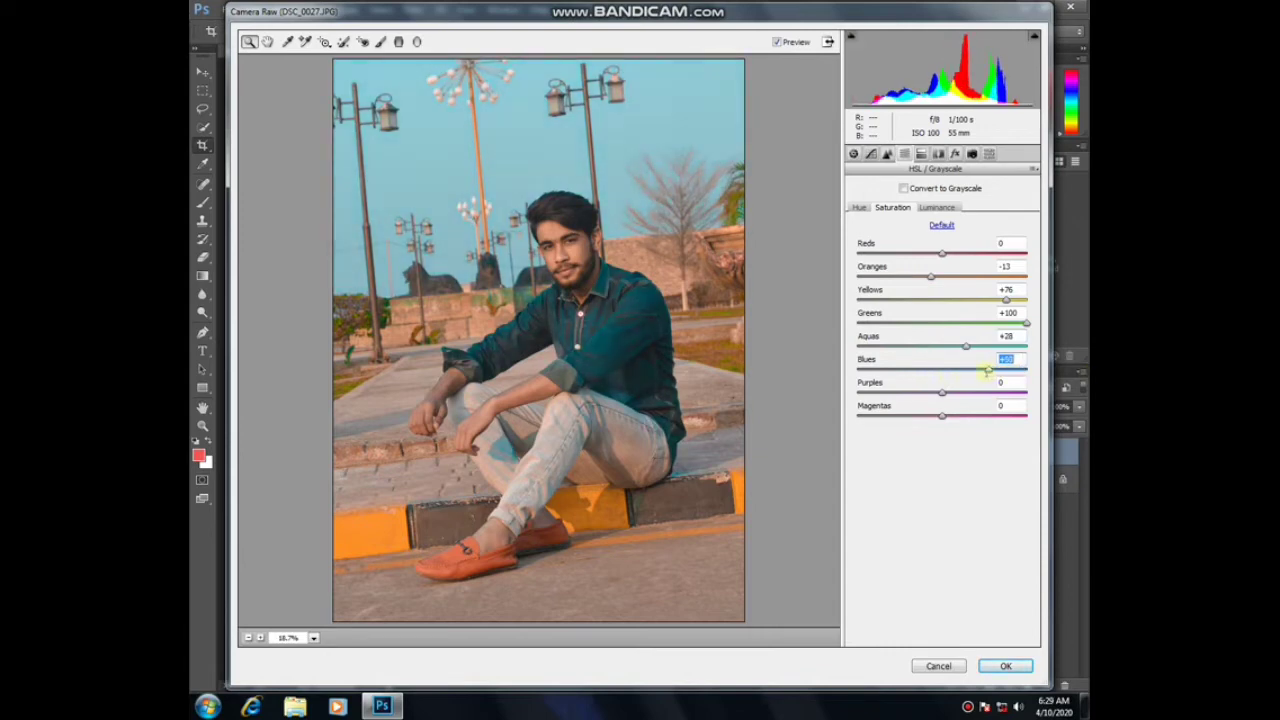
{"action": "left_click", "coordinate": [973, 393]}
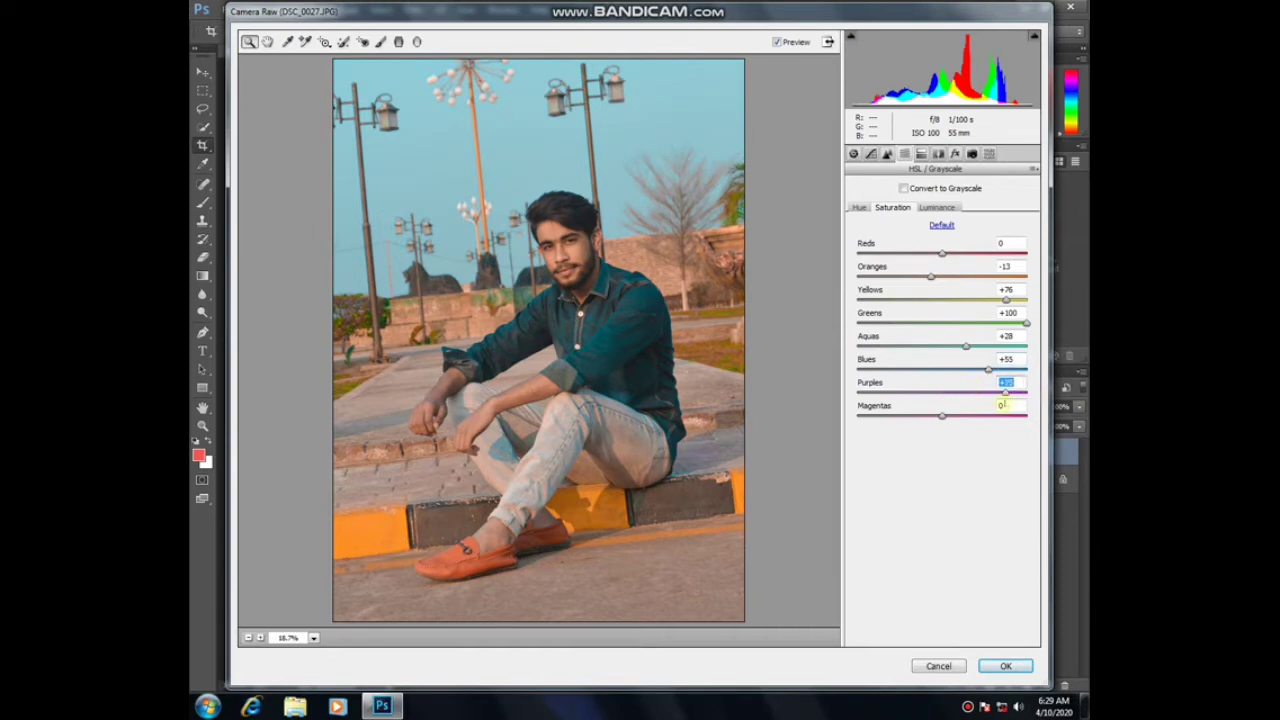
{"action": "left_click_drag", "start_coordinate": [928, 404], "coordinate": [953, 414]}
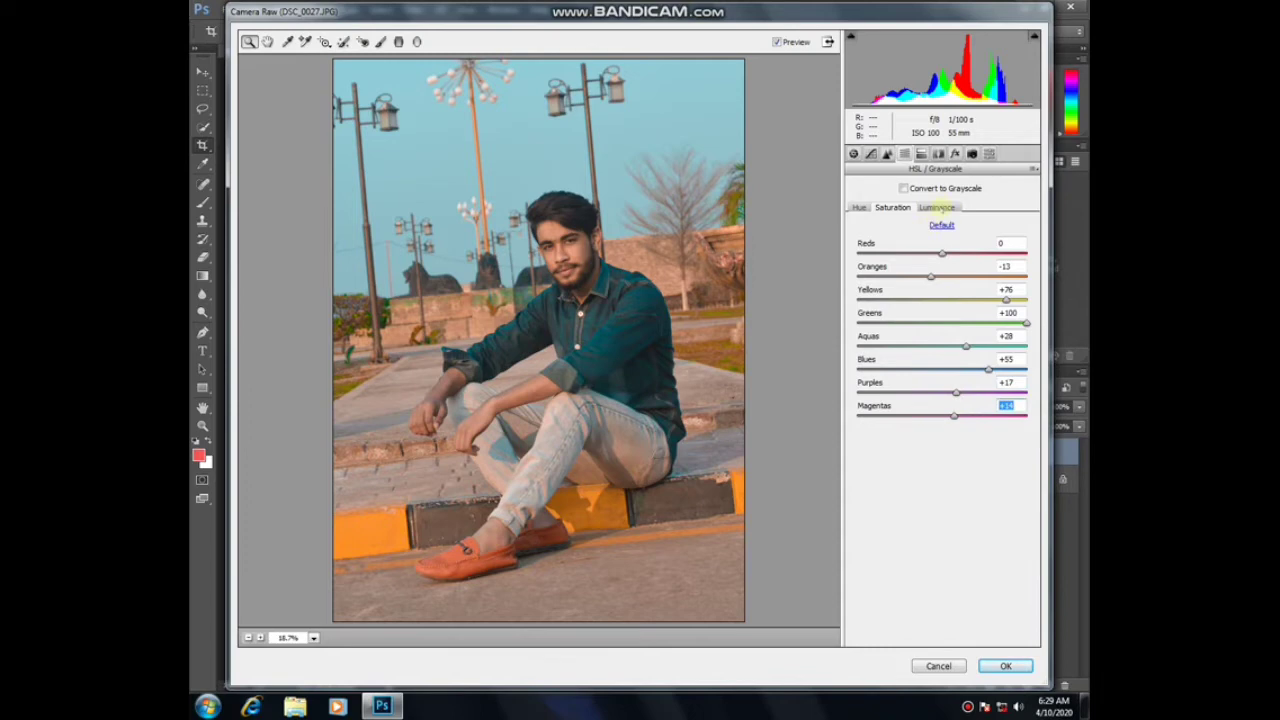
Step: Set the HSL luminance of Oranges to +16 and Greens to about -11, and apply the Camera Raw adjustments
{"action": "left_click", "coordinate": [937, 207]}
{"action": "left_click_drag", "start_coordinate": [946, 277], "coordinate": [955, 278]}
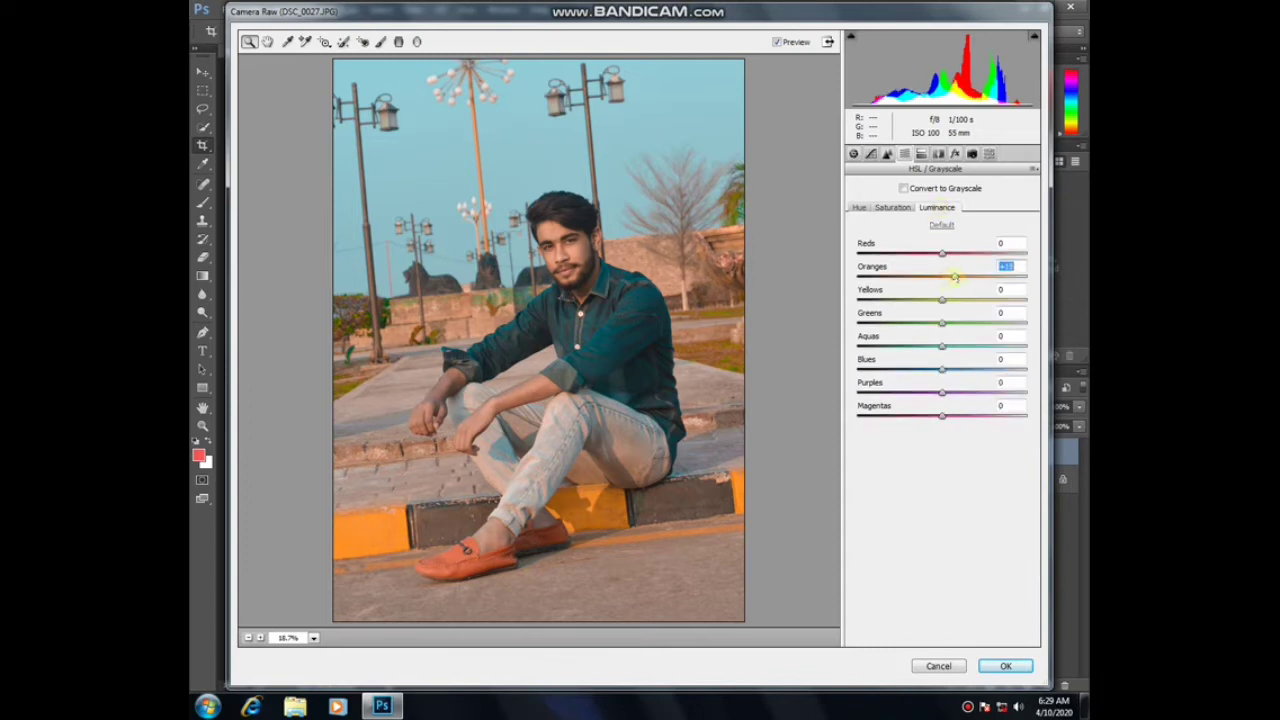
{"action": "left_click_drag", "start_coordinate": [943, 321], "coordinate": [934, 324]}
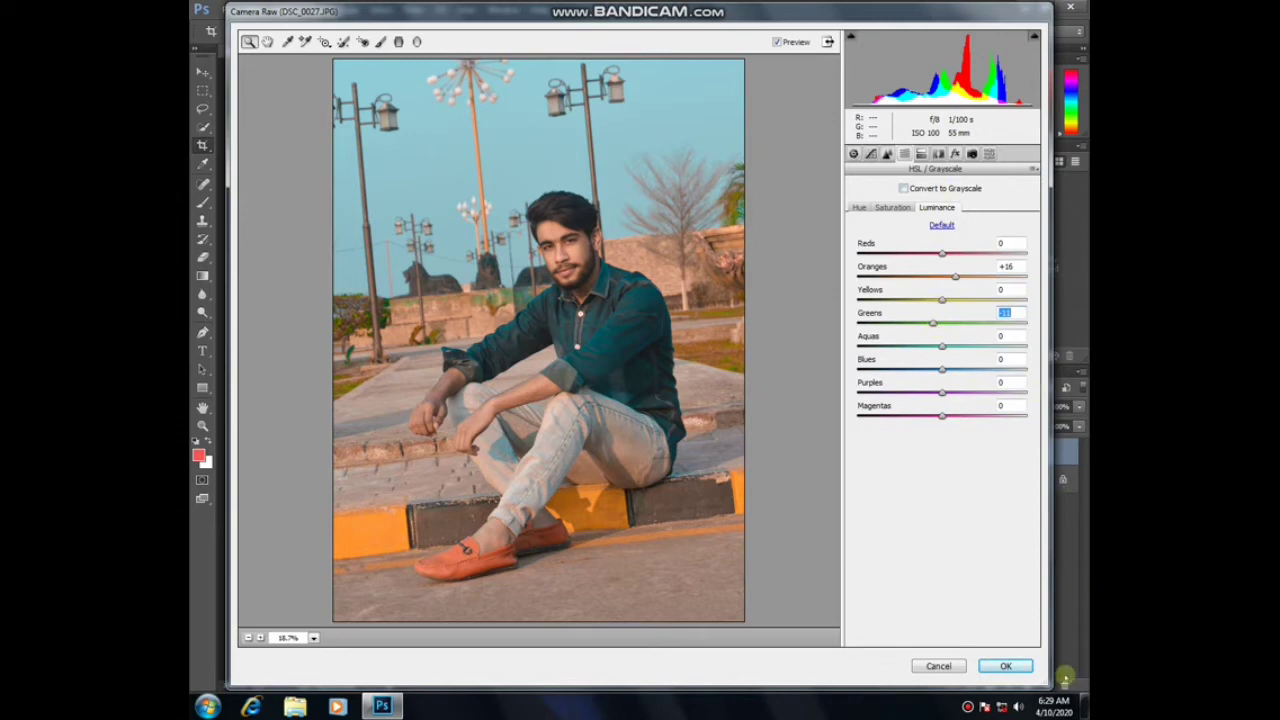
{"action": "left_click", "coordinate": [1005, 666]}
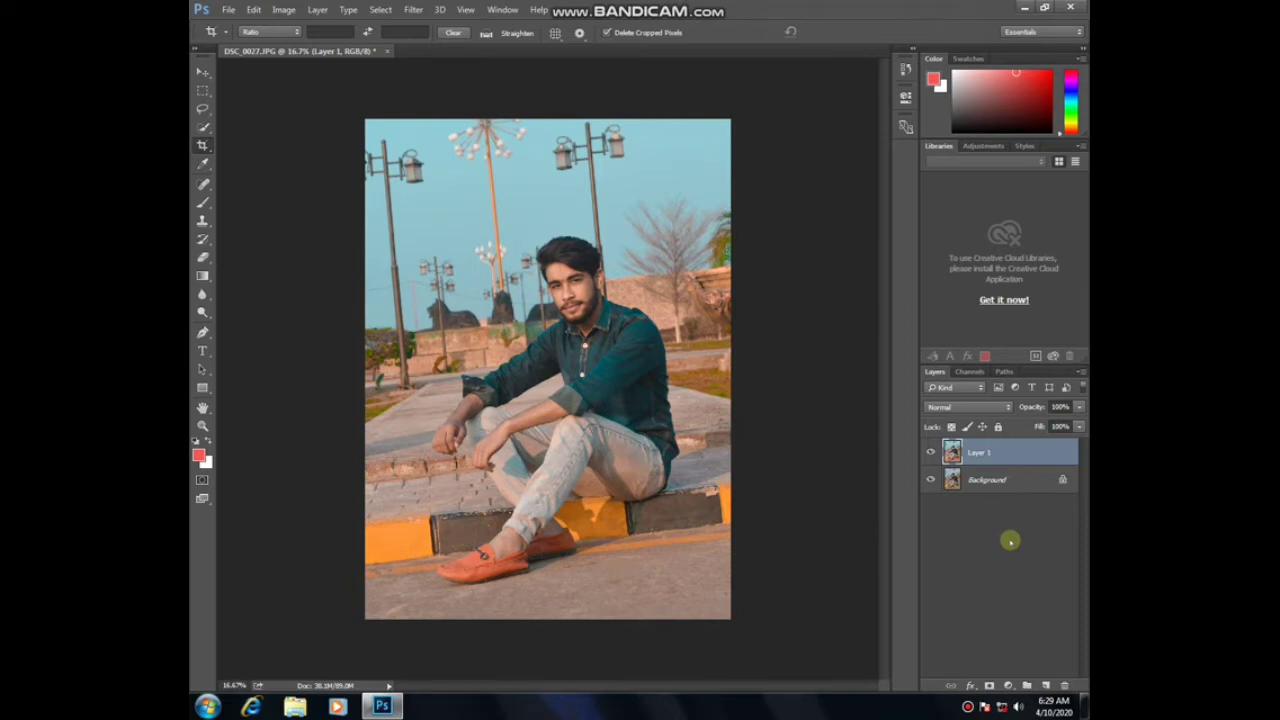
Step: Duplicate the graded Layer 1 and choose the Mixer Brush for retouching the man's face
{"action": "key", "text": "ctrl+j"}
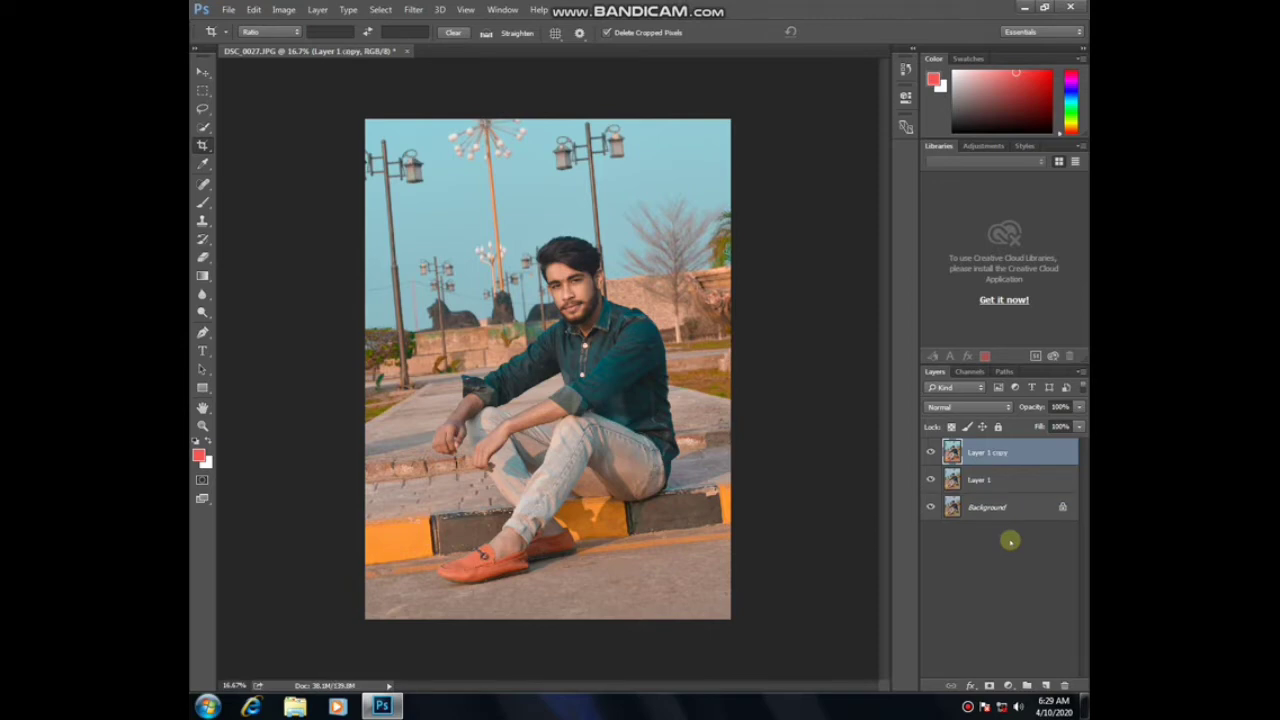
{"action": "key", "text": "ctrl+plus"}
{"action": "key", "text": "ctrl+plus"}
{"action": "key", "text": "ctrl+plus"}
{"action": "key", "text": "ctrl+plus"}
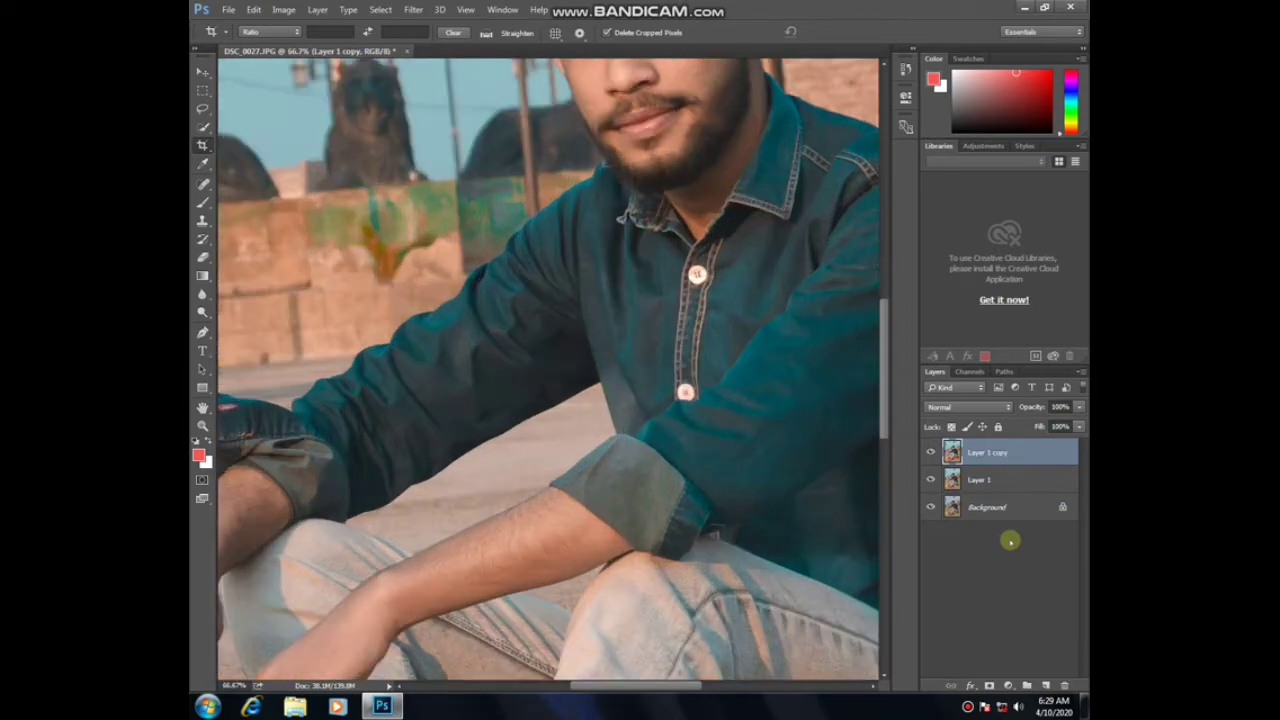
{"action": "left_click_drag", "start_coordinate": [753, 200], "coordinate": [720, 414]}
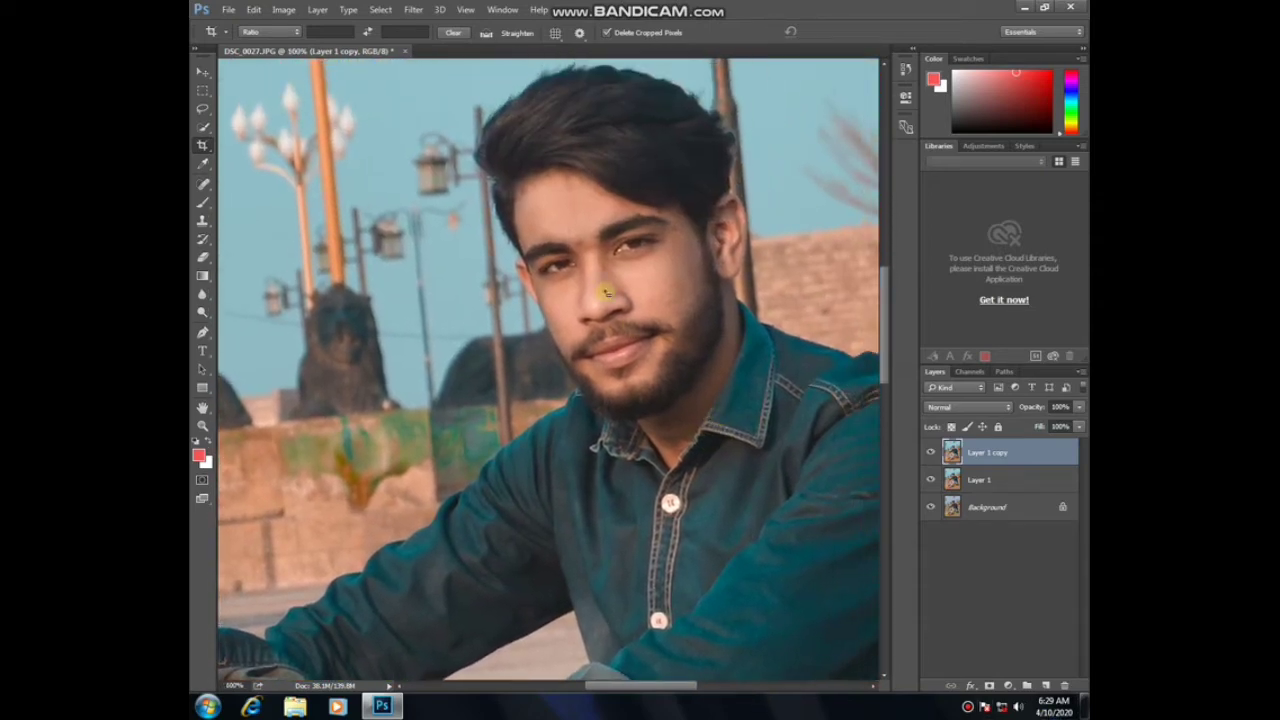
{"action": "key", "text": "ctrl+plus"}
{"action": "key", "text": "ctrl+plus"}
{"action": "left_click_drag", "start_coordinate": [686, 103], "coordinate": [477, 348]}
{"action": "key", "text": "ctrl+minus"}
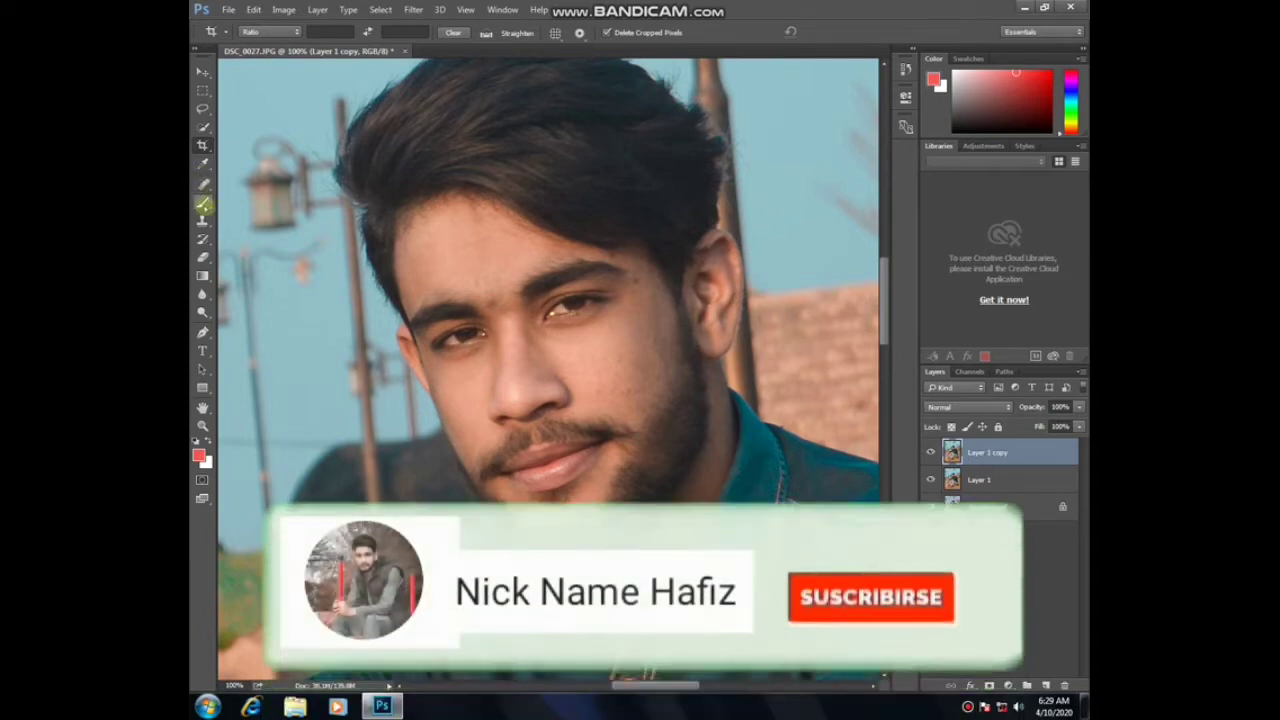
{"action": "left_click", "coordinate": [203, 201]}
{"action": "left_click", "coordinate": [268, 240]}
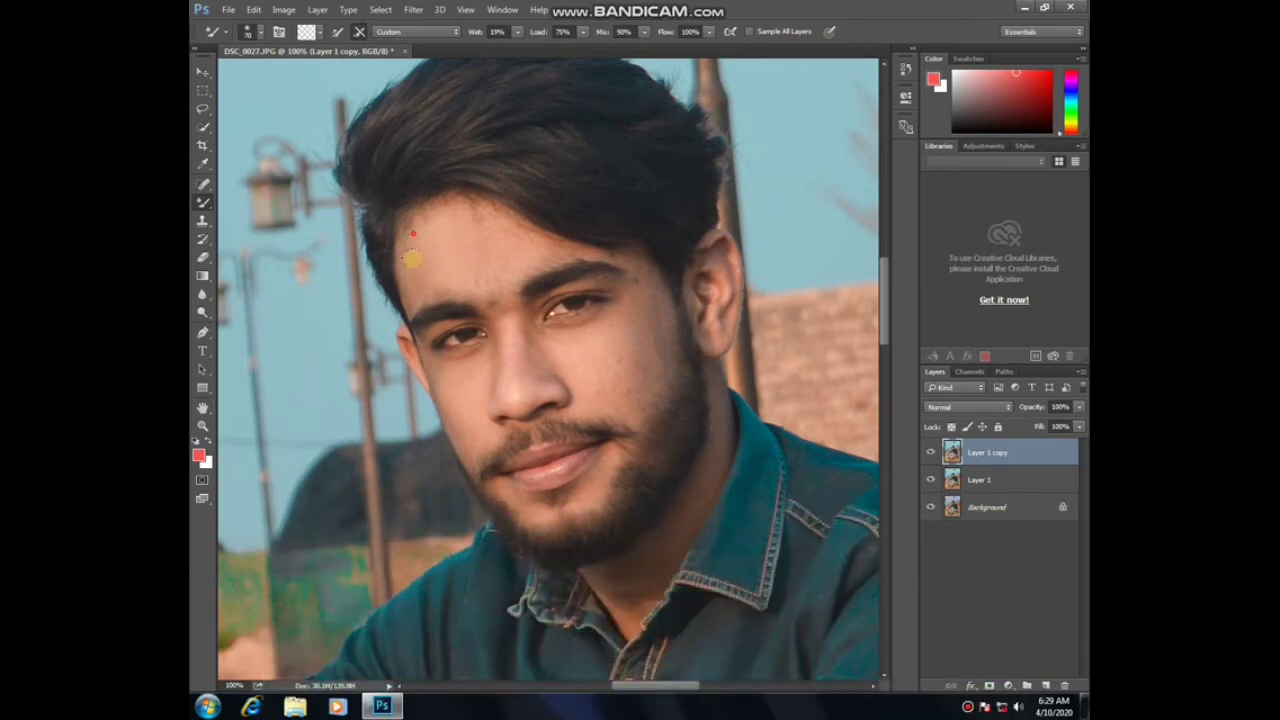
Step: Smooth the skin on the man's forehead, nose and the cheek and temple nearest the visible ear with the Mixer Brush
{"action": "left_click", "coordinate": [462, 263]}
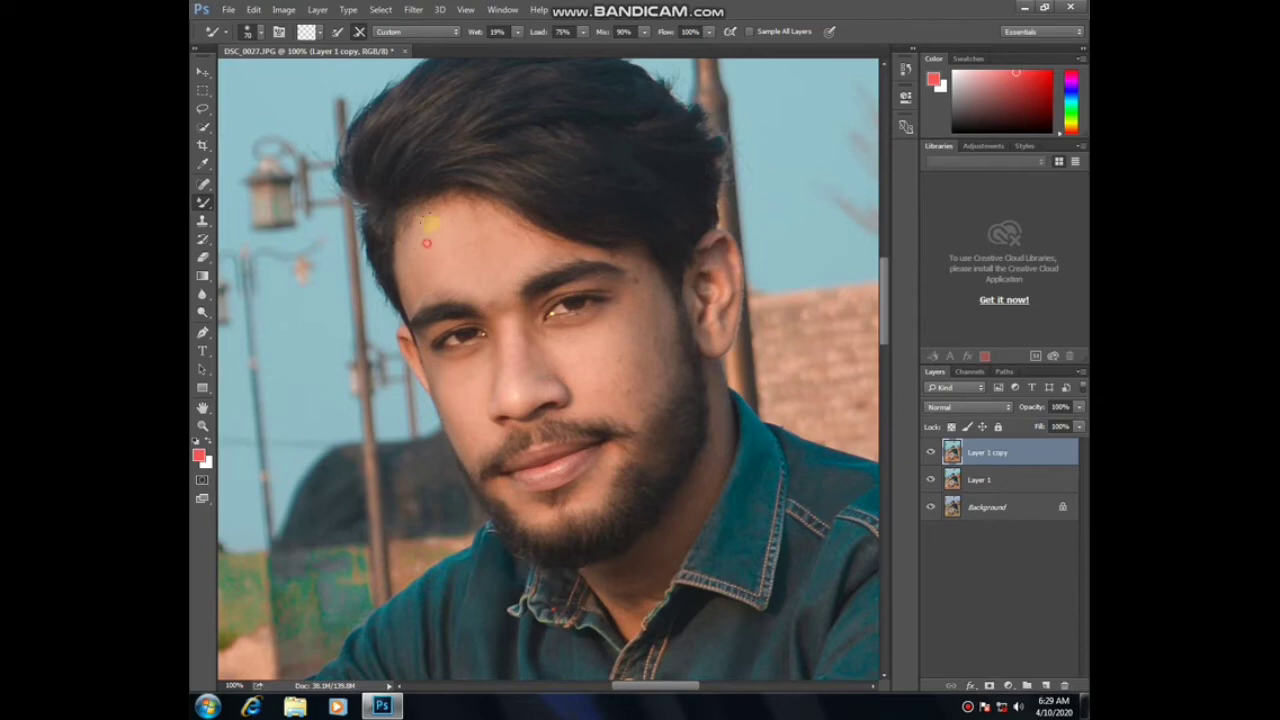
{"action": "left_click", "coordinate": [521, 242]}
{"action": "left_click", "coordinate": [493, 266]}
{"action": "left_click", "coordinate": [503, 327]}
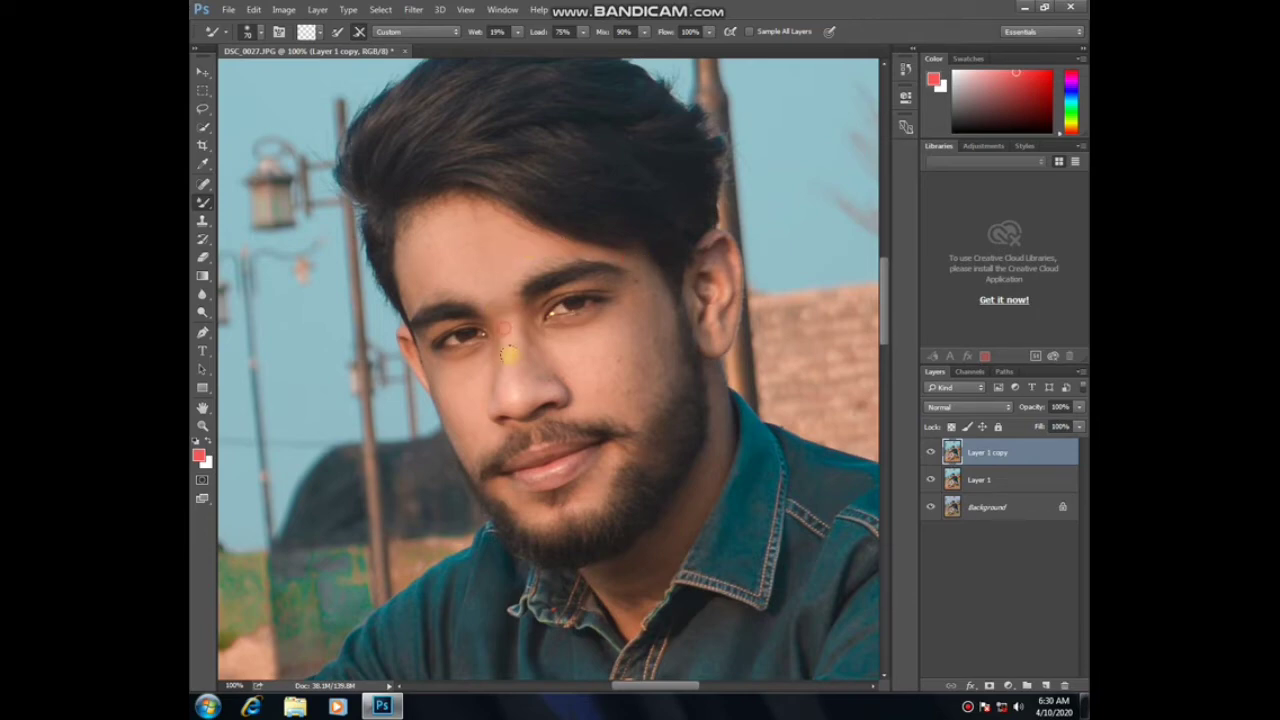
{"action": "left_click", "coordinate": [538, 352]}
{"action": "left_click_drag", "start_coordinate": [597, 377], "coordinate": [643, 396]}
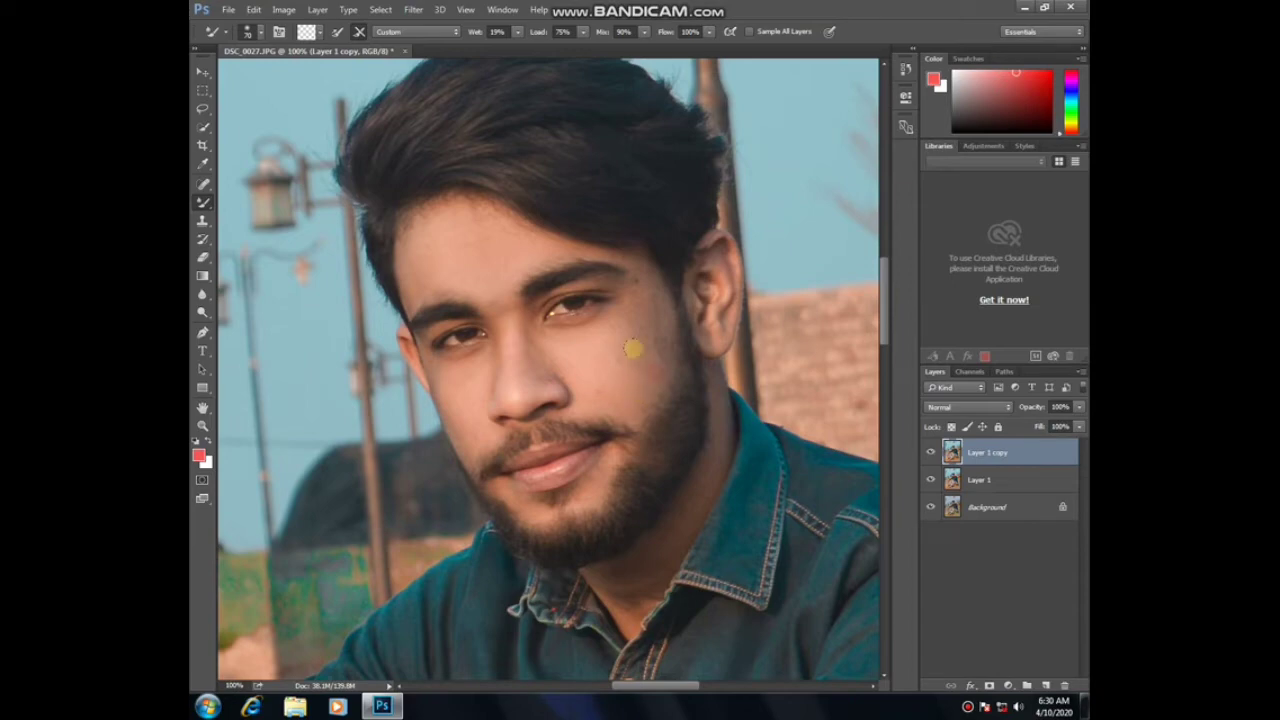
{"action": "left_click", "coordinate": [622, 333]}
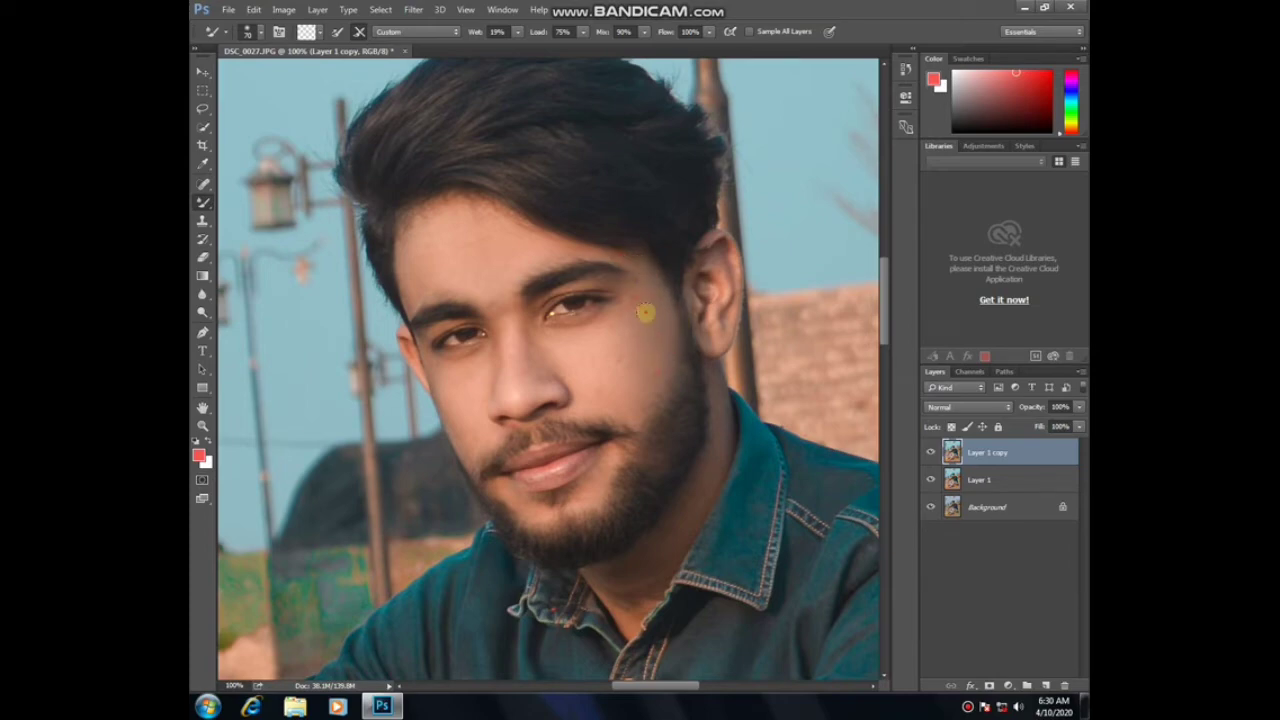
{"action": "left_click", "coordinate": [631, 328]}
Step: Smooth the skin around the eyes, on the far cheek, chin, ear, neck and jaw with the Mixer Brush
{"action": "left_click_drag", "start_coordinate": [592, 285], "coordinate": [570, 287]}
{"action": "left_click_drag", "start_coordinate": [460, 378], "coordinate": [486, 361]}
{"action": "left_click", "coordinate": [585, 484]}
{"action": "left_click", "coordinate": [533, 516]}
{"action": "mouse_move", "coordinate": [719, 313]}
{"action": "left_mouse_down"}
{"action": "mouse_move", "coordinate": [712, 333]}
{"action": "mouse_move", "coordinate": [728, 265]}
{"action": "mouse_move", "coordinate": [709, 264]}
{"action": "mouse_move", "coordinate": [724, 242]}
{"action": "mouse_move", "coordinate": [731, 267]}
{"action": "mouse_move", "coordinate": [711, 280]}
{"action": "left_mouse_up"}
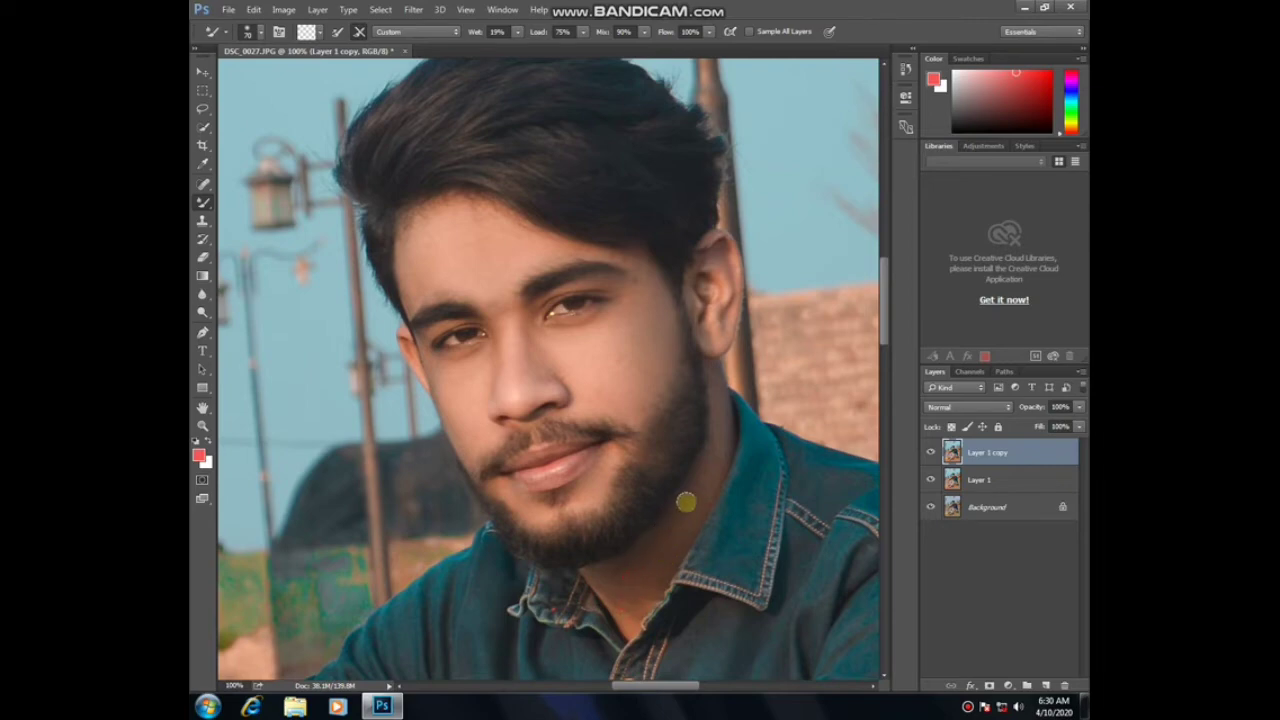
{"action": "left_click_drag", "start_coordinate": [669, 551], "coordinate": [688, 508]}
{"action": "left_click_drag", "start_coordinate": [719, 427], "coordinate": [719, 412]}
{"action": "left_click_drag", "start_coordinate": [654, 459], "coordinate": [669, 483]}
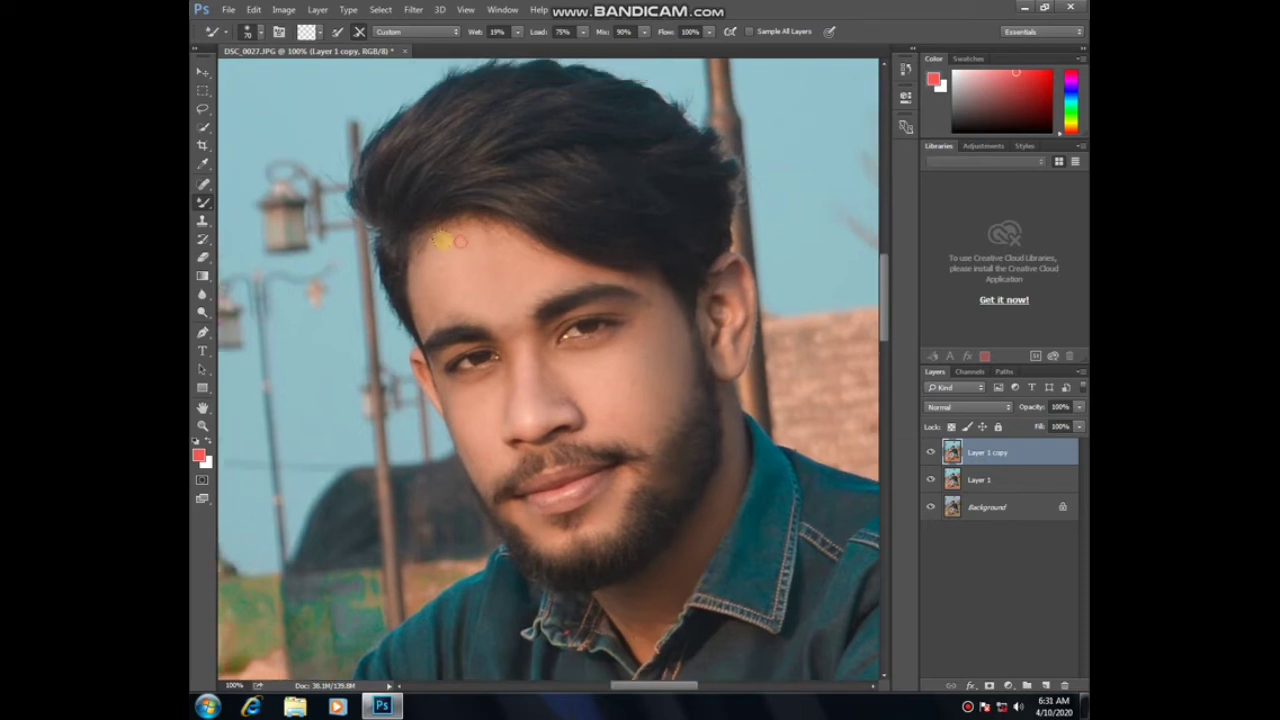
Step: Blend the forehead, temple and cheeks a second time with the Mixer Brush to even out the skin
{"action": "left_click_drag", "start_coordinate": [423, 251], "coordinate": [424, 317]}
{"action": "mouse_move", "coordinate": [508, 300]}
{"action": "left_mouse_down"}
{"action": "mouse_move", "coordinate": [506, 259]}
{"action": "mouse_move", "coordinate": [475, 240]}
{"action": "mouse_move", "coordinate": [538, 247]}
{"action": "mouse_move", "coordinate": [501, 262]}
{"action": "mouse_move", "coordinate": [557, 283]}
{"action": "mouse_move", "coordinate": [523, 280]}
{"action": "mouse_move", "coordinate": [502, 319]}
{"action": "mouse_move", "coordinate": [527, 407]}
{"action": "mouse_move", "coordinate": [559, 363]}
{"action": "mouse_move", "coordinate": [601, 353]}
{"action": "mouse_move", "coordinate": [557, 378]}
{"action": "mouse_move", "coordinate": [558, 393]}
{"action": "mouse_move", "coordinate": [610, 380]}
{"action": "mouse_move", "coordinate": [618, 406]}
{"action": "mouse_move", "coordinate": [652, 416]}
{"action": "mouse_move", "coordinate": [659, 370]}
{"action": "mouse_move", "coordinate": [677, 361]}
{"action": "mouse_move", "coordinate": [652, 298]}
{"action": "mouse_move", "coordinate": [672, 385]}
{"action": "left_mouse_up"}
{"action": "mouse_move", "coordinate": [614, 414]}
{"action": "left_mouse_down"}
{"action": "mouse_move", "coordinate": [543, 387]}
{"action": "mouse_move", "coordinate": [536, 415]}
{"action": "mouse_move", "coordinate": [572, 387]}
{"action": "mouse_move", "coordinate": [560, 359]}
{"action": "left_mouse_up"}
{"action": "left_click", "coordinate": [967, 706]}
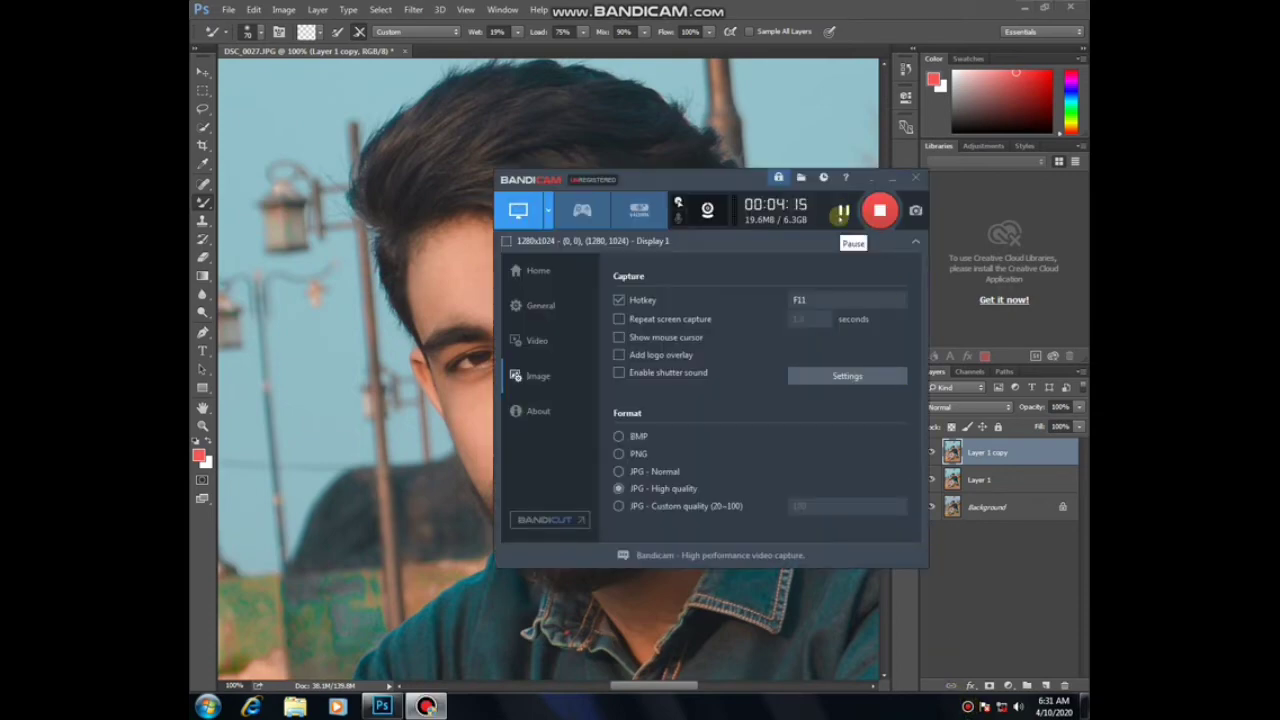
{"action": "left_click", "coordinate": [843, 211]}
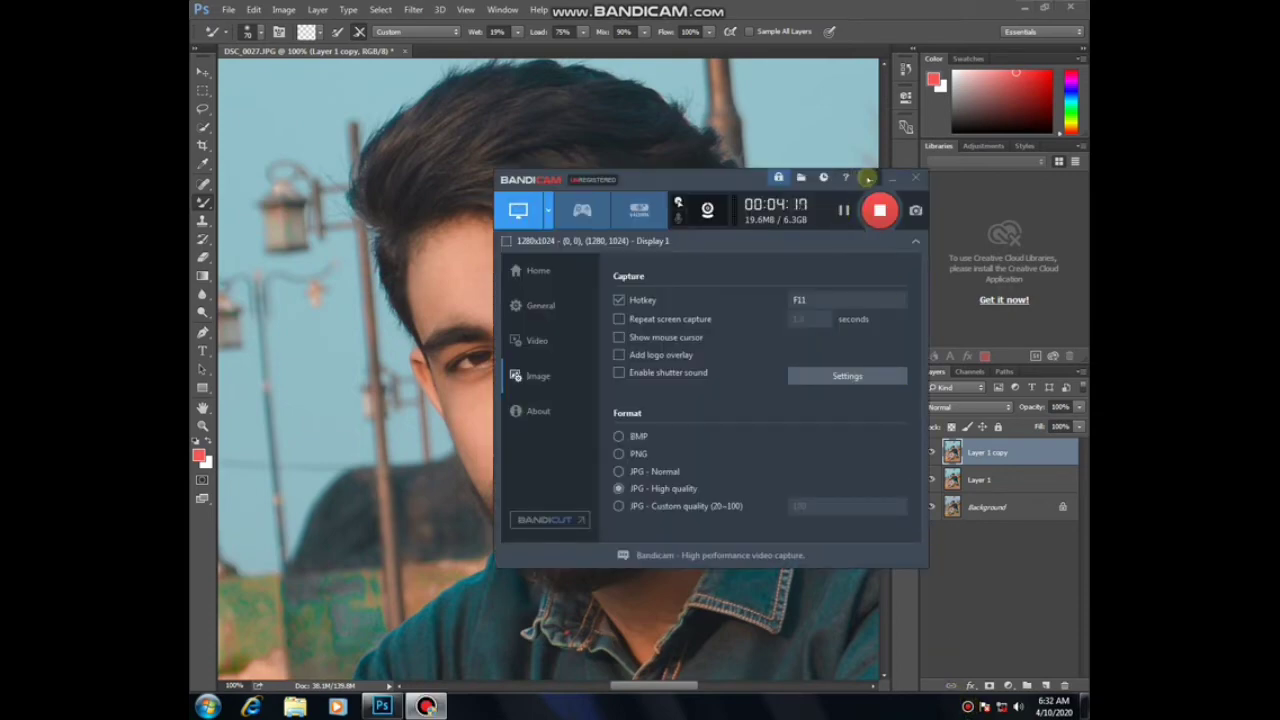
{"action": "left_click", "coordinate": [868, 178]}
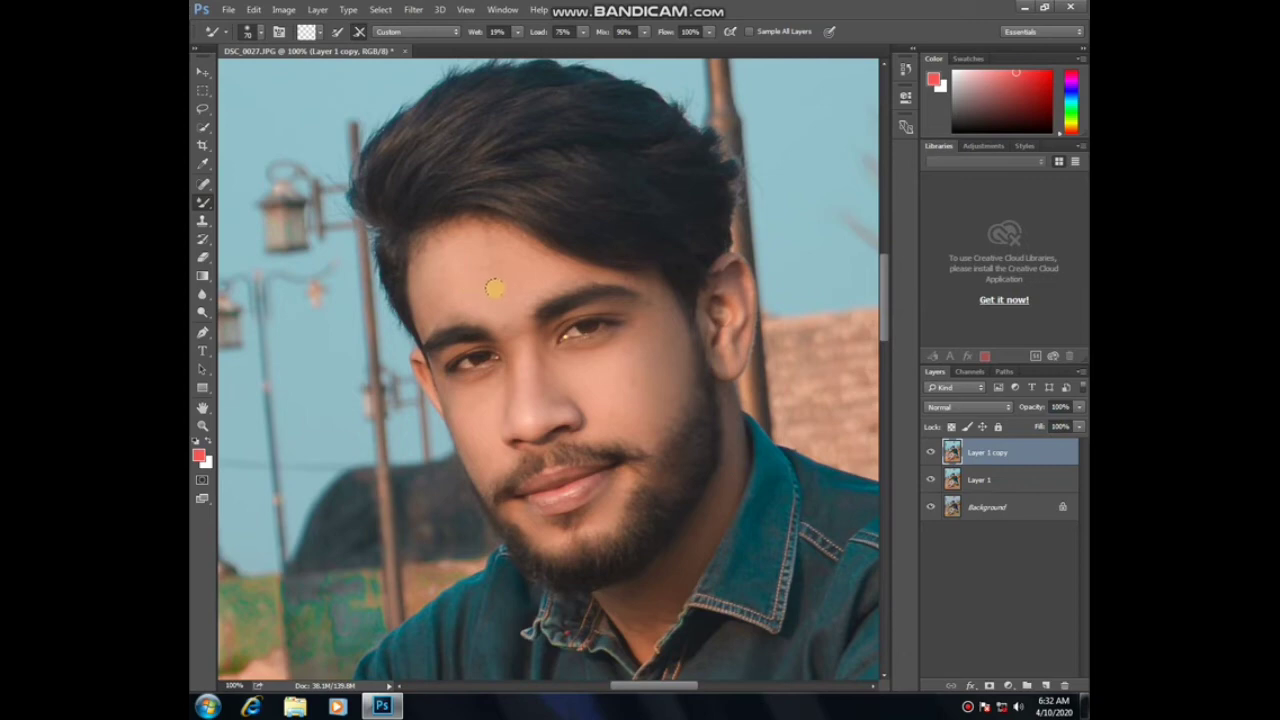
Step: Duplicate the retouched layer and tint the man's lips red with the regular Brush at 5% opacity
{"action": "key", "text": "ctrl+j"}
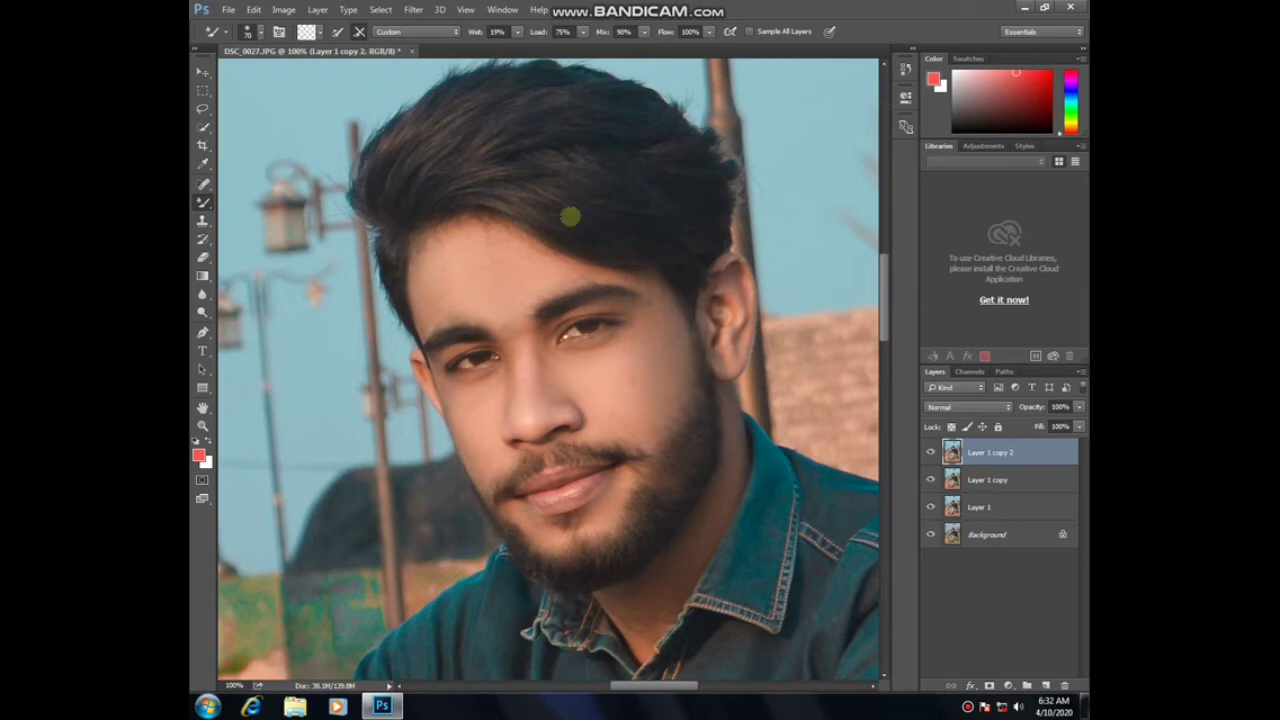
{"action": "right_click", "coordinate": [199, 204]}
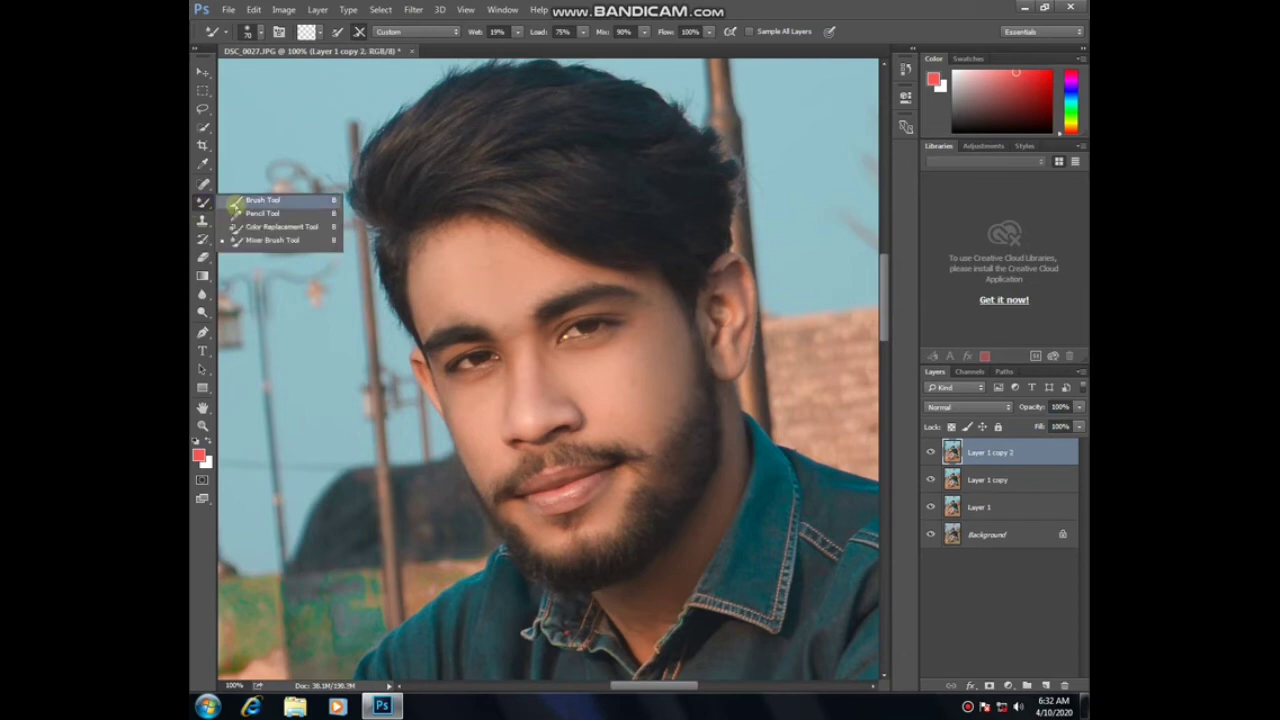
{"action": "left_click", "coordinate": [238, 201]}
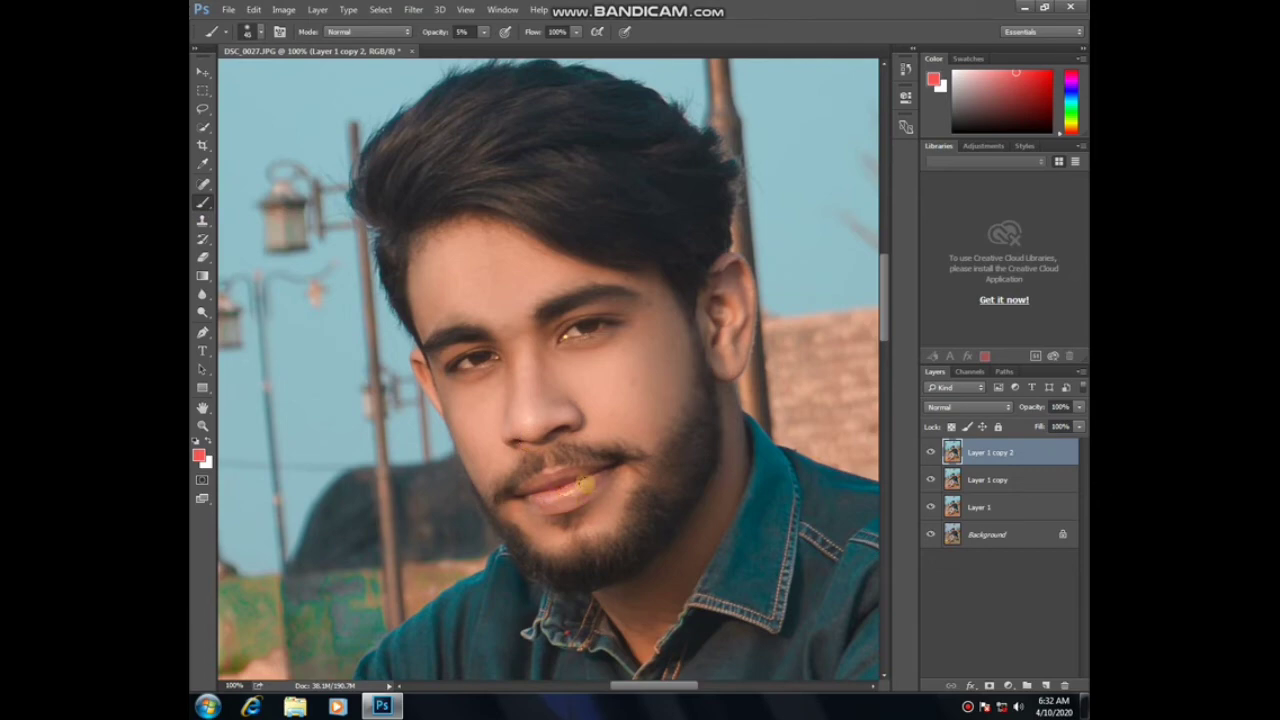
{"action": "mouse_move", "coordinate": [586, 484]}
{"action": "left_mouse_down"}
{"action": "mouse_move", "coordinate": [534, 500]}
{"action": "mouse_move", "coordinate": [539, 485]}
{"action": "mouse_move", "coordinate": [599, 471]}
{"action": "mouse_move", "coordinate": [577, 494]}
{"action": "mouse_move", "coordinate": [603, 482]}
{"action": "mouse_move", "coordinate": [571, 503]}
{"action": "mouse_move", "coordinate": [535, 503]}
{"action": "mouse_move", "coordinate": [562, 503]}
{"action": "mouse_move", "coordinate": [537, 504]}
{"action": "mouse_move", "coordinate": [598, 474]}
{"action": "mouse_move", "coordinate": [552, 500]}
{"action": "mouse_move", "coordinate": [599, 482]}
{"action": "mouse_move", "coordinate": [567, 501]}
{"action": "mouse_move", "coordinate": [521, 499]}
{"action": "mouse_move", "coordinate": [593, 469]}
{"action": "mouse_move", "coordinate": [535, 491]}
{"action": "mouse_move", "coordinate": [573, 486]}
{"action": "mouse_move", "coordinate": [550, 498]}
{"action": "mouse_move", "coordinate": [567, 492]}
{"action": "mouse_move", "coordinate": [560, 501]}
{"action": "mouse_move", "coordinate": [608, 470]}
{"action": "mouse_move", "coordinate": [587, 498]}
{"action": "mouse_move", "coordinate": [537, 503]}
{"action": "mouse_move", "coordinate": [569, 475]}
{"action": "mouse_move", "coordinate": [607, 474]}
{"action": "mouse_move", "coordinate": [546, 496]}
{"action": "mouse_move", "coordinate": [603, 479]}
{"action": "left_mouse_up"}
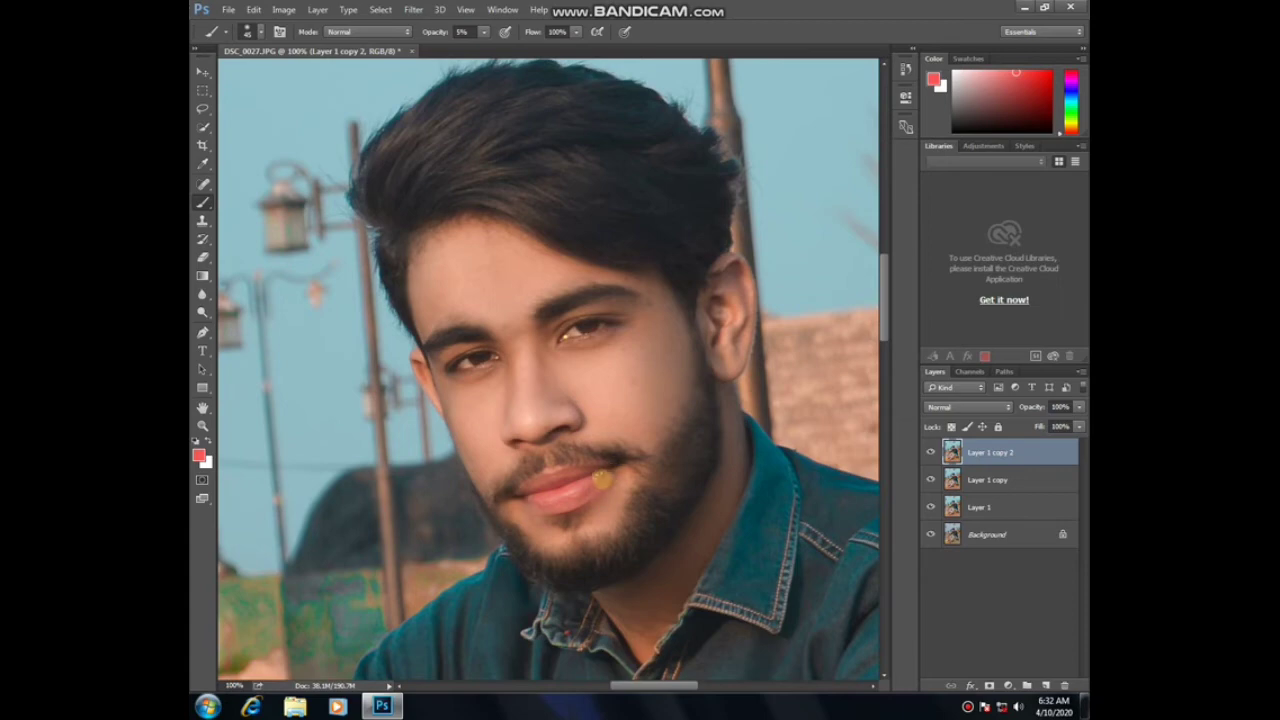
{"action": "left_click_drag", "start_coordinate": [566, 553], "coordinate": [543, 565]}
Step: Apply a Camera Raw post-crop vignette with an amount of -53 to Layer 1 copy 2
{"action": "key", "text": "ctrl+minus"}
{"action": "key", "text": "ctrl+minus"}
{"action": "key", "text": "ctrl+minus"}
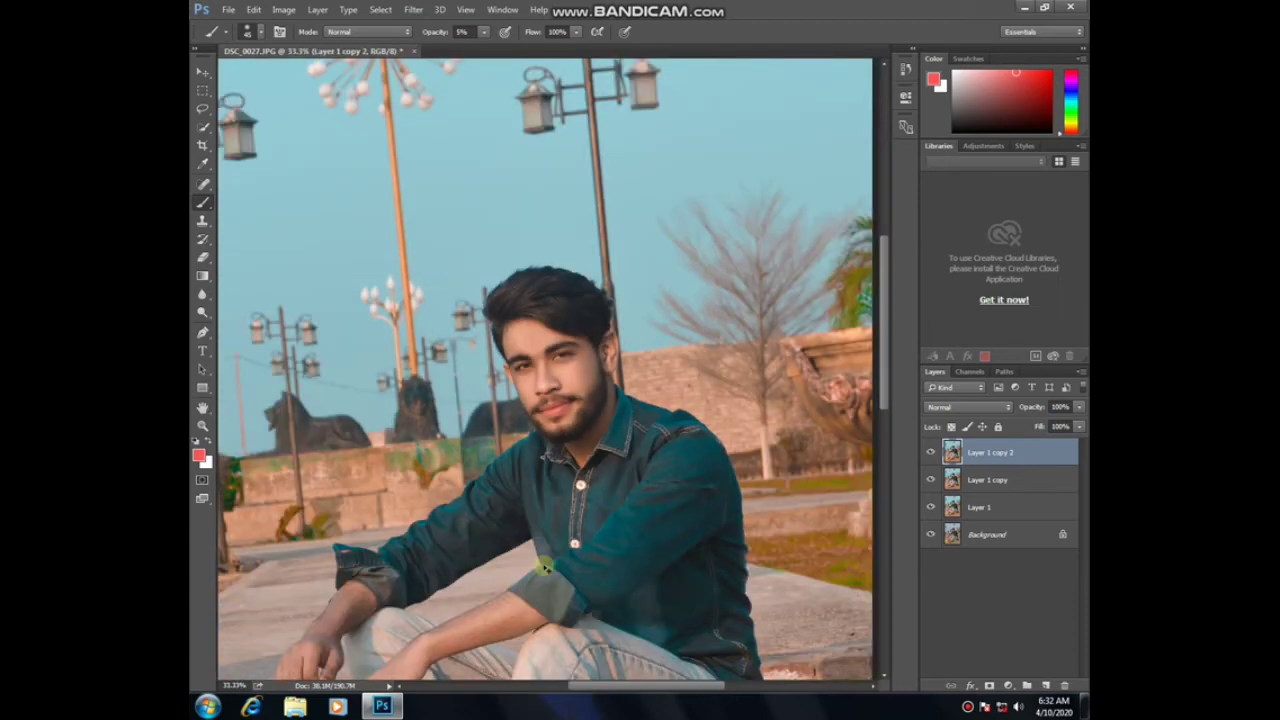
{"action": "key", "text": "ctrl+minus"}
{"action": "key", "text": "ctrl+minus"}
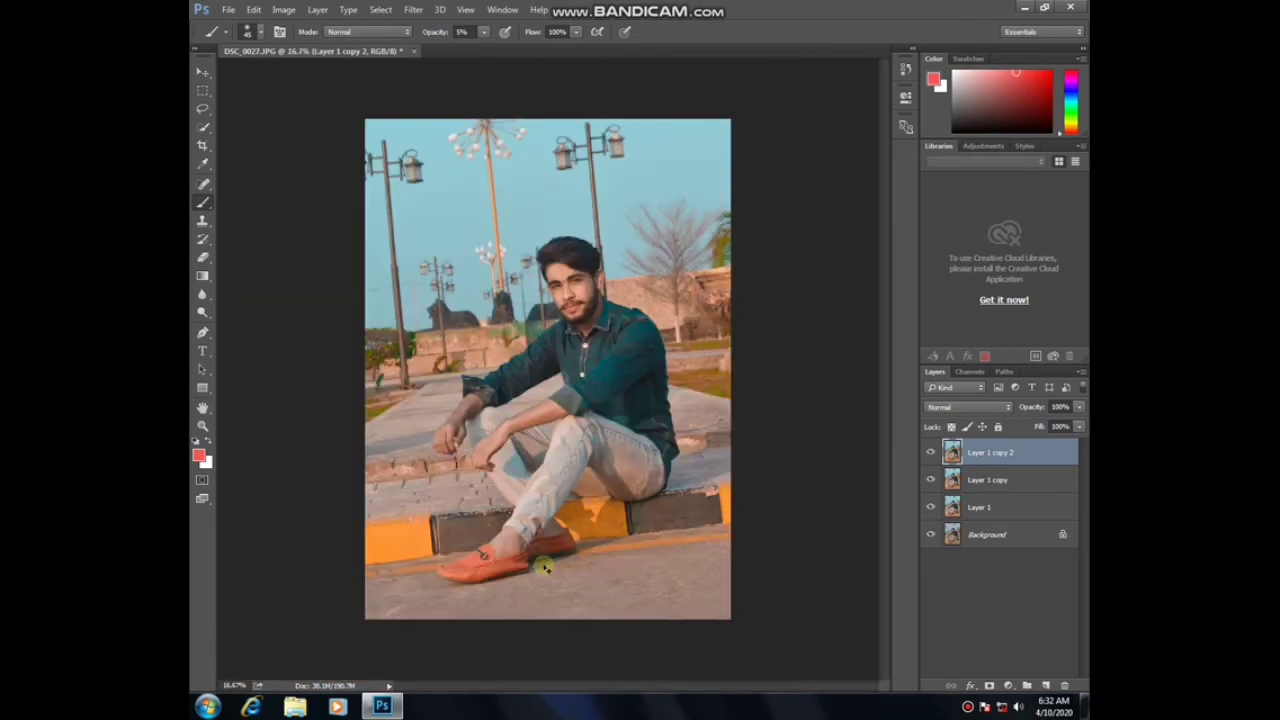
{"action": "key", "text": "ctrl+plus"}
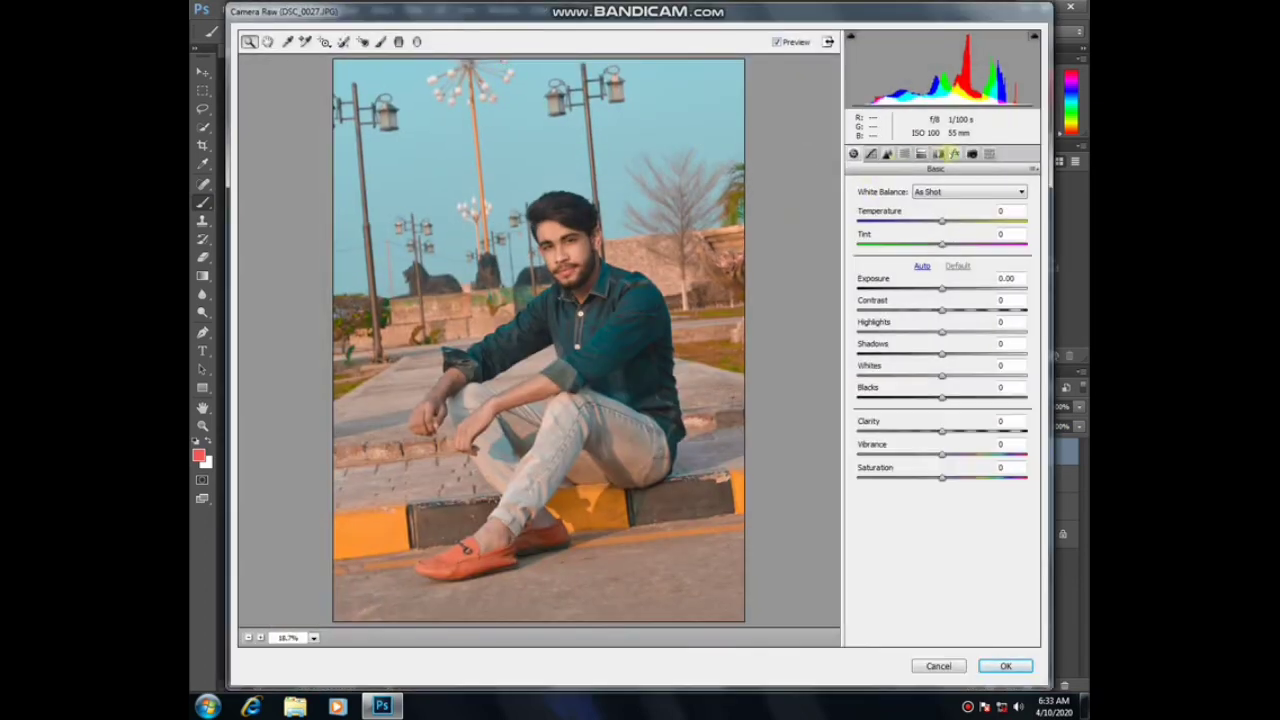
{"action": "left_click", "coordinate": [955, 153]}
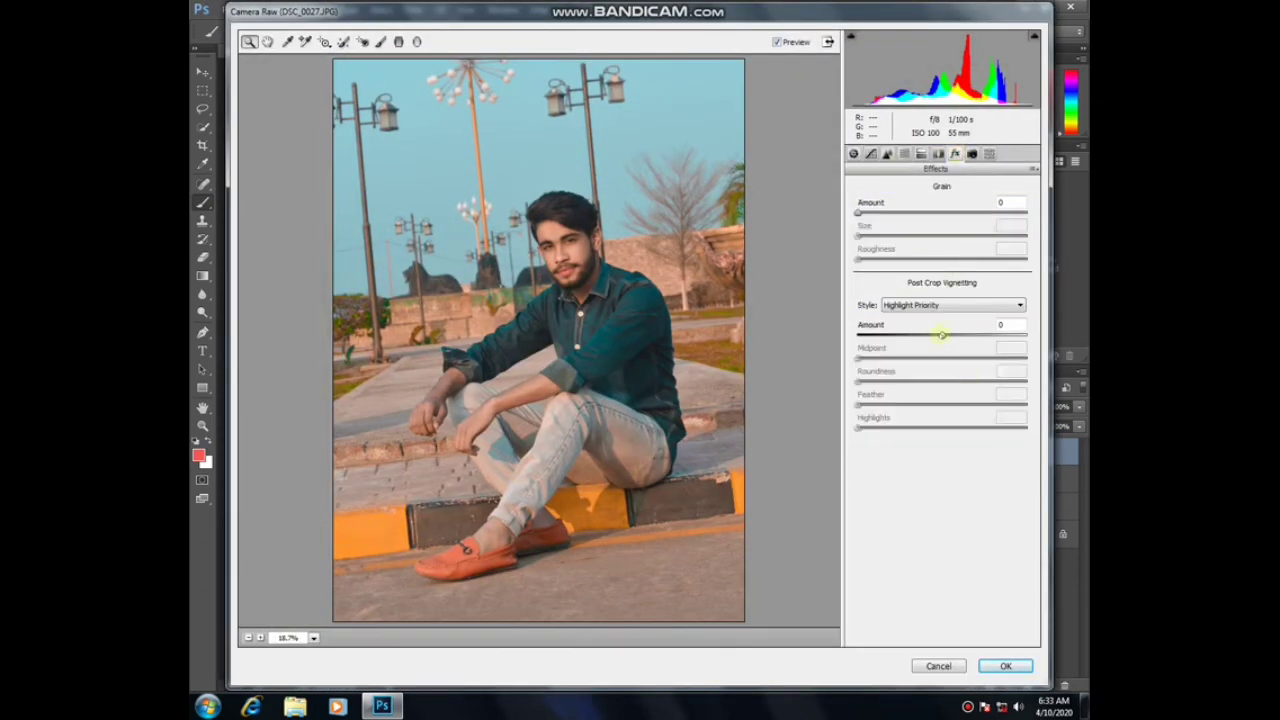
{"action": "left_click_drag", "start_coordinate": [941, 335], "coordinate": [897, 335]}
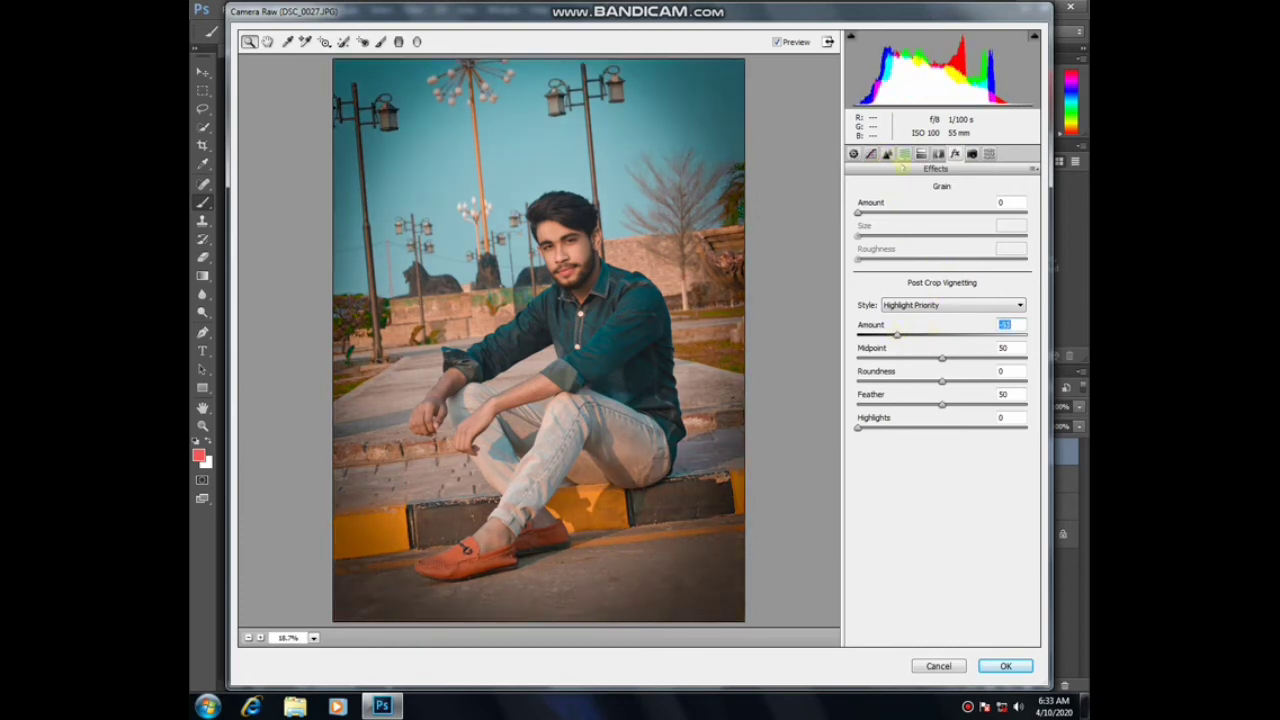
{"action": "left_click", "coordinate": [1007, 666]}
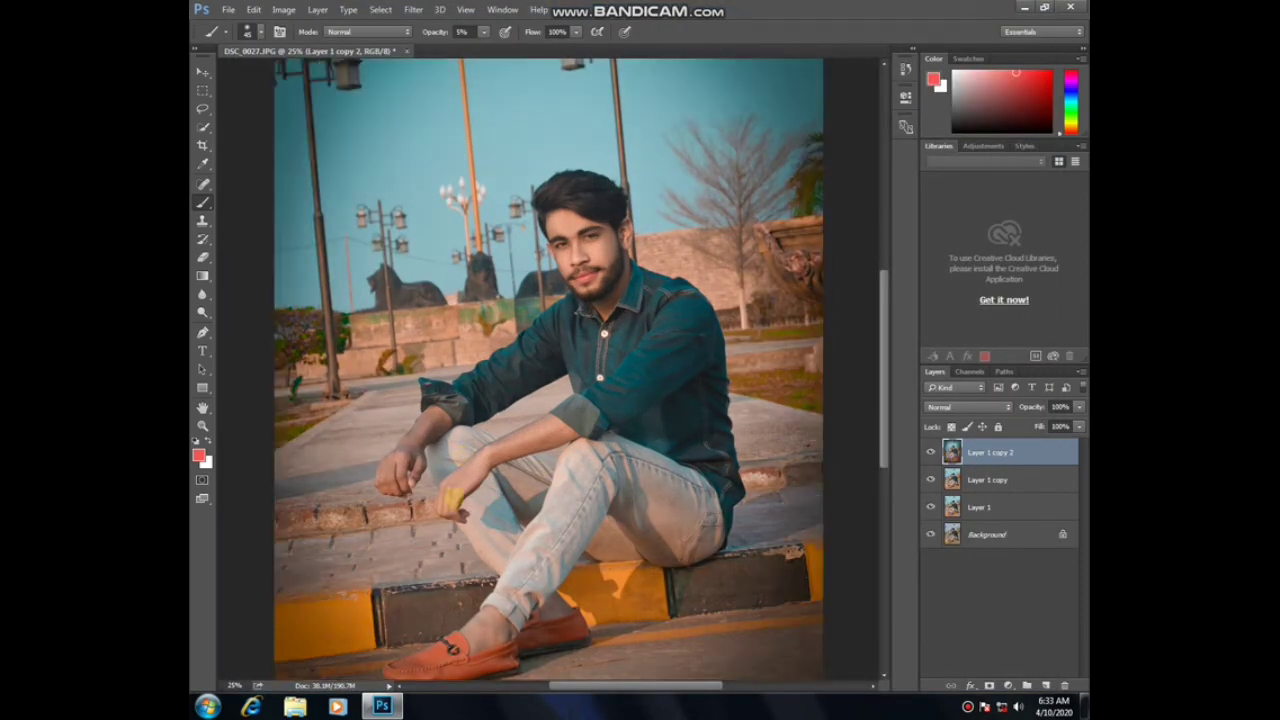
Step: Place the yr5y6r "Attitude" text graphic at the photo's lower-left corner and rasterize its layer
{"action": "left_click", "coordinate": [382, 706]}
{"action": "left_click_drag", "start_coordinate": [281, 581], "coordinate": [440, 512]}
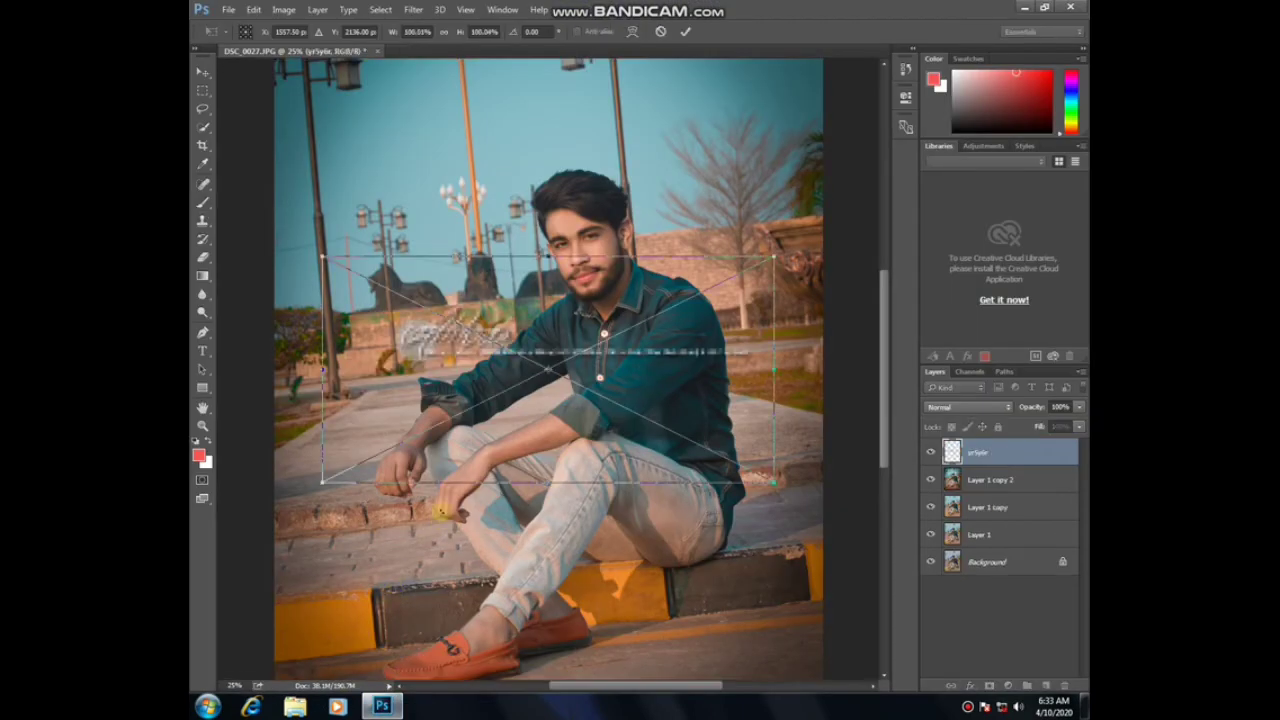
{"action": "key", "text": "ctrl+minus"}
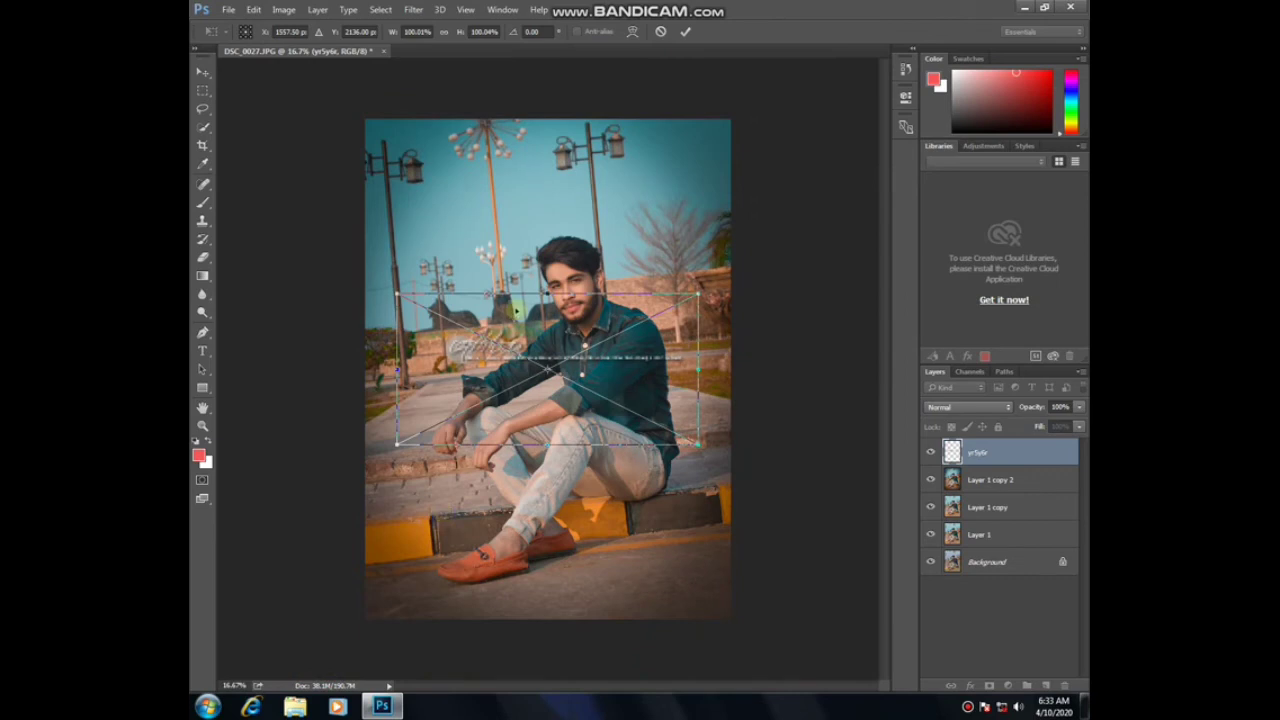
{"action": "left_click_drag", "start_coordinate": [519, 318], "coordinate": [447, 575]}
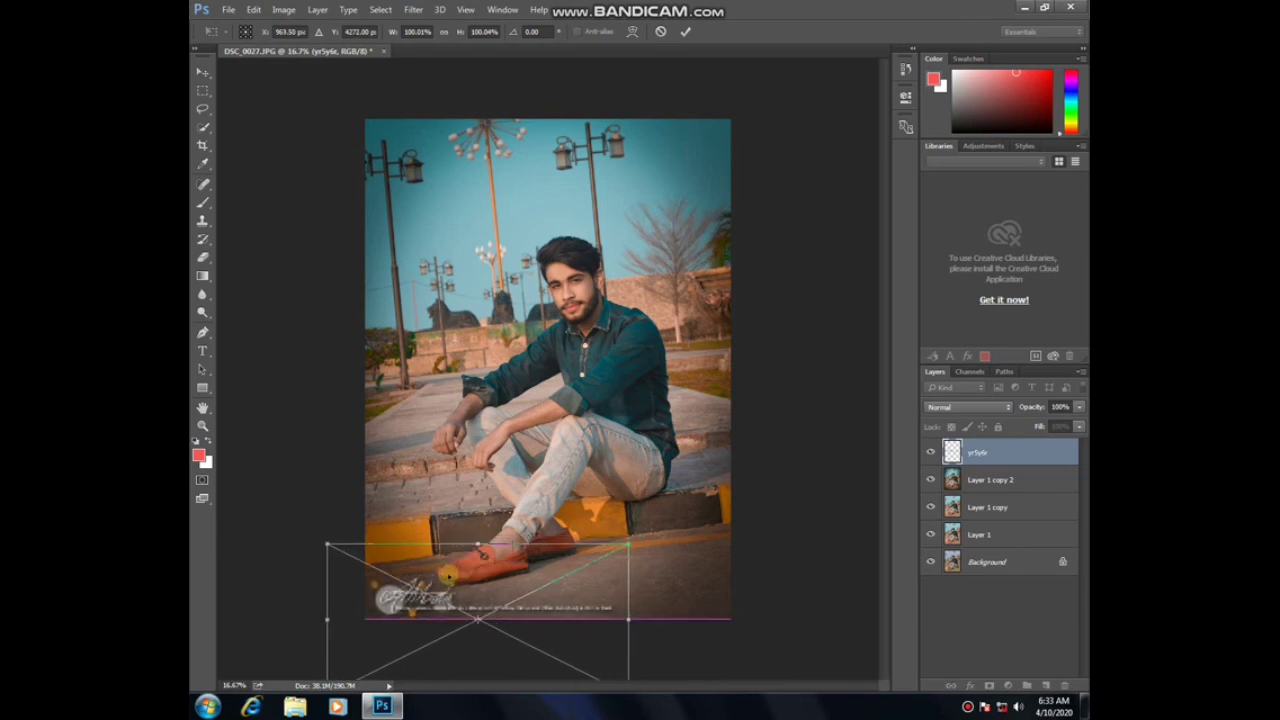
{"action": "key", "text": "Return"}
{"action": "key", "text": "b"}
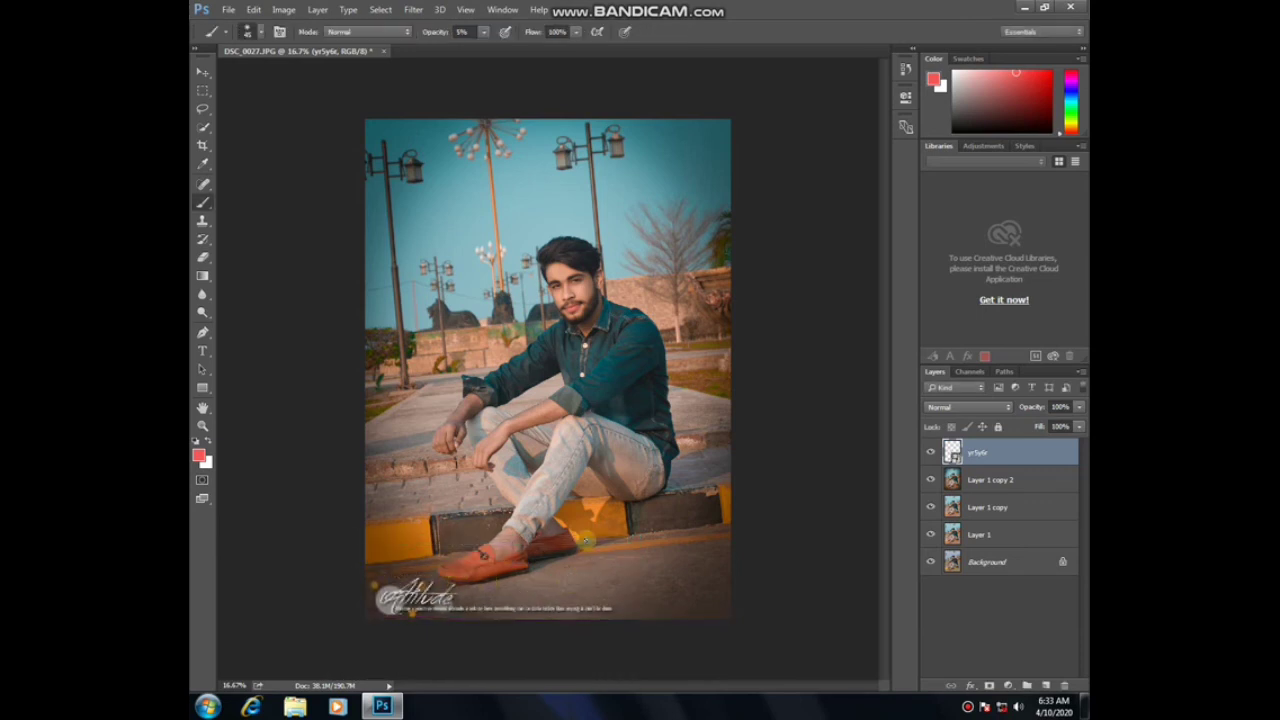
{"action": "left_click", "coordinate": [586, 541]}
{"action": "left_click", "coordinate": [608, 274]}
Step: Add a white 5 px inside Stroke layer style to Layer 1 copy 2
{"action": "right_click", "coordinate": [984, 479]}
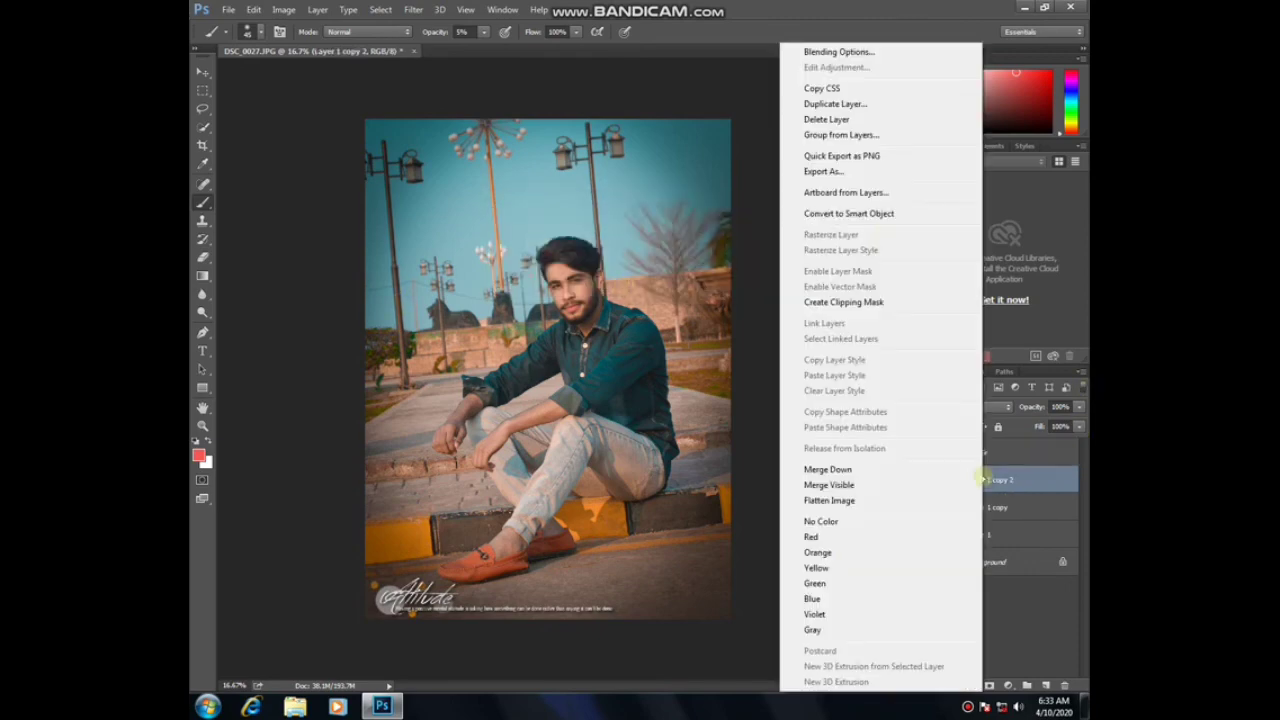
{"action": "left_click", "coordinate": [703, 122]}
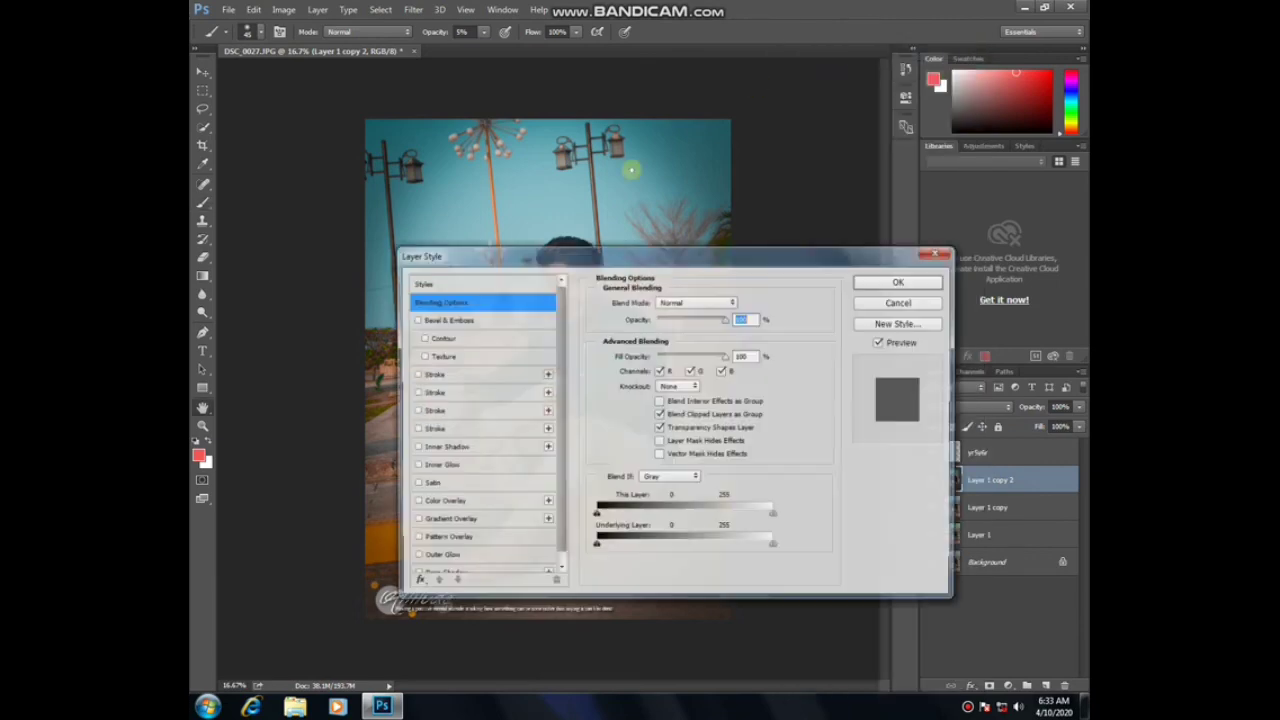
{"action": "left_click", "coordinate": [546, 374]}
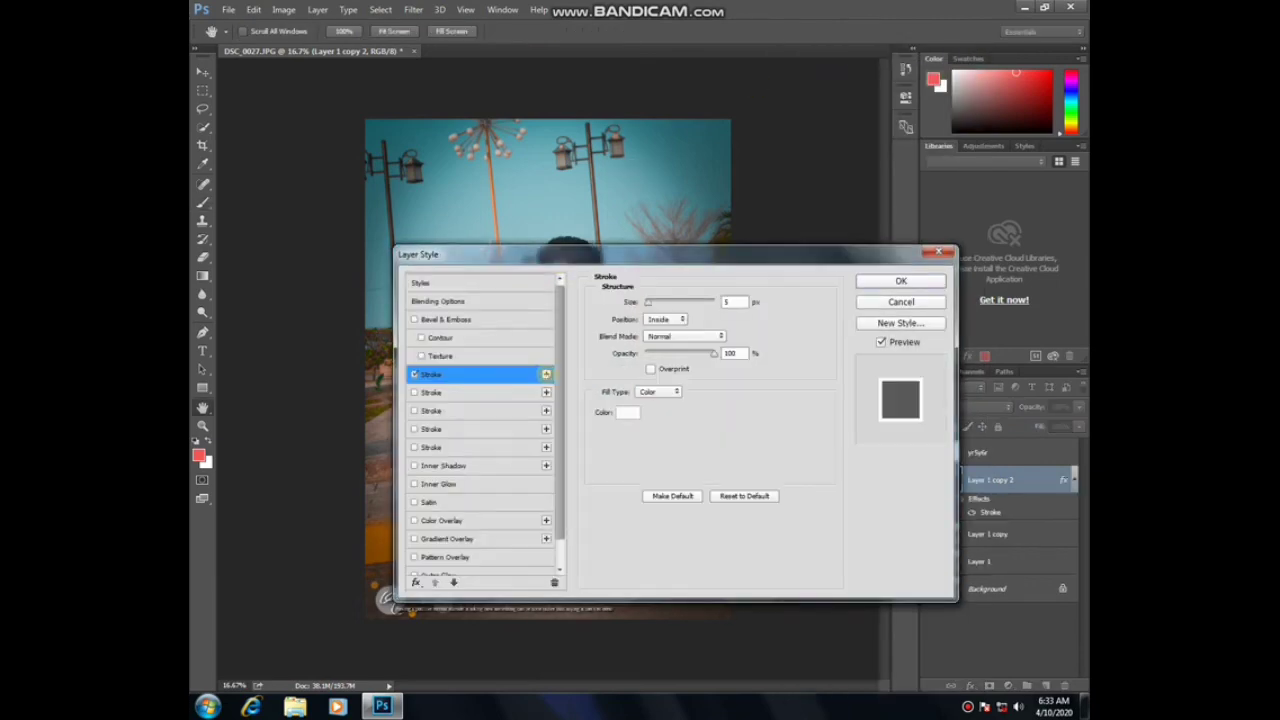
{"action": "left_click", "coordinate": [880, 283]}
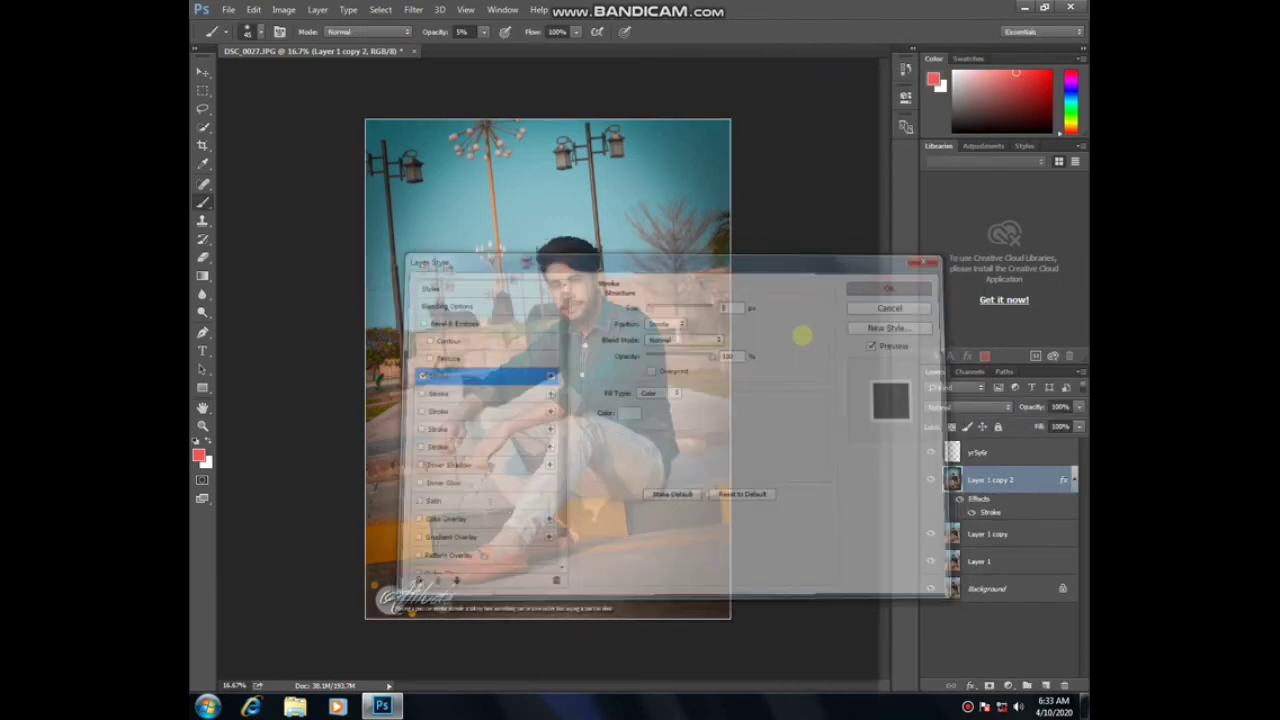
{"action": "key", "text": "b"}
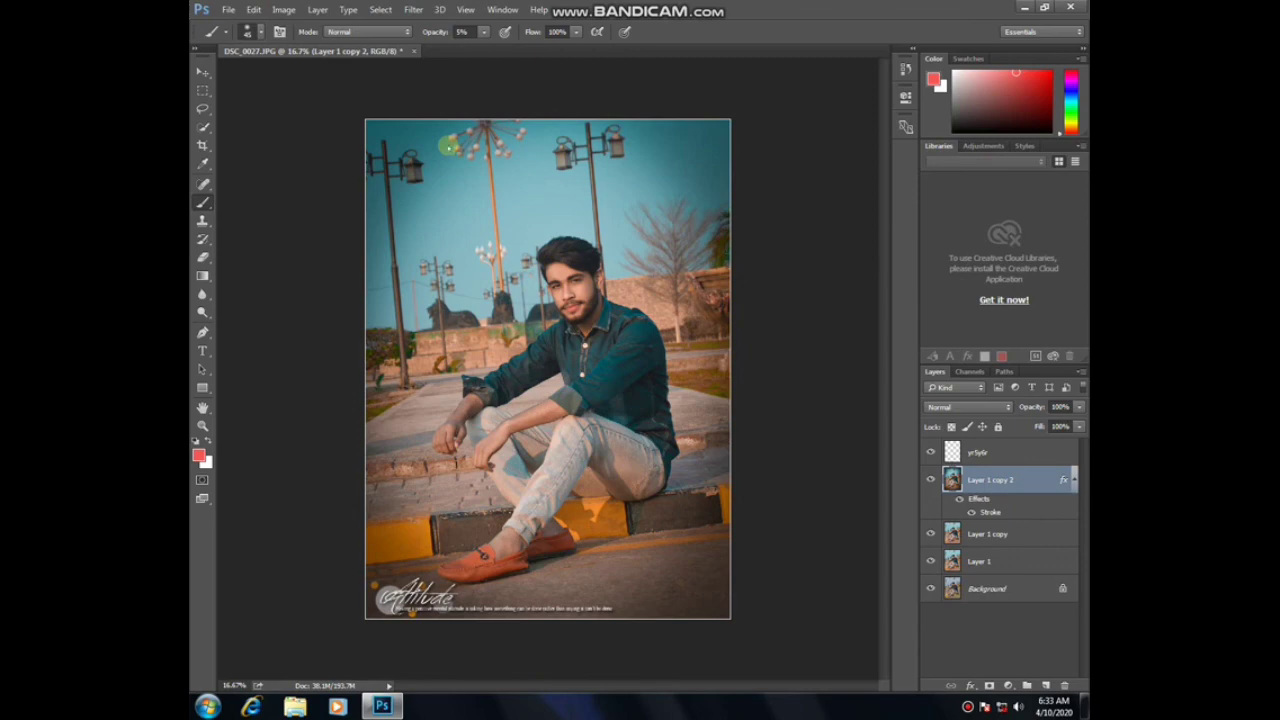
Step: Save the image to the Desktop as the JPEG DSC_0027 at quality 12 (Maximum), replacing the existing file
{"action": "key", "text": "ctrl+shift+s"}
{"action": "left_click", "coordinate": [490, 304]}
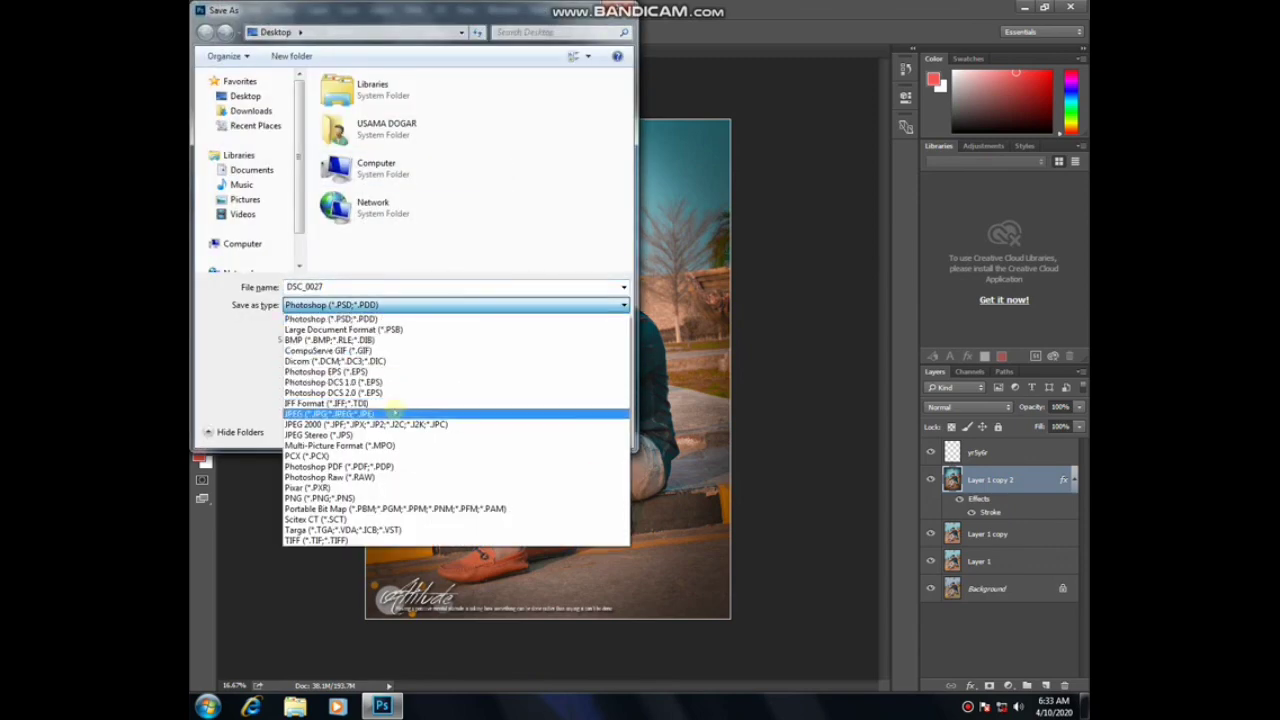
{"action": "left_click", "coordinate": [395, 413]}
{"action": "left_click", "coordinate": [536, 430]}
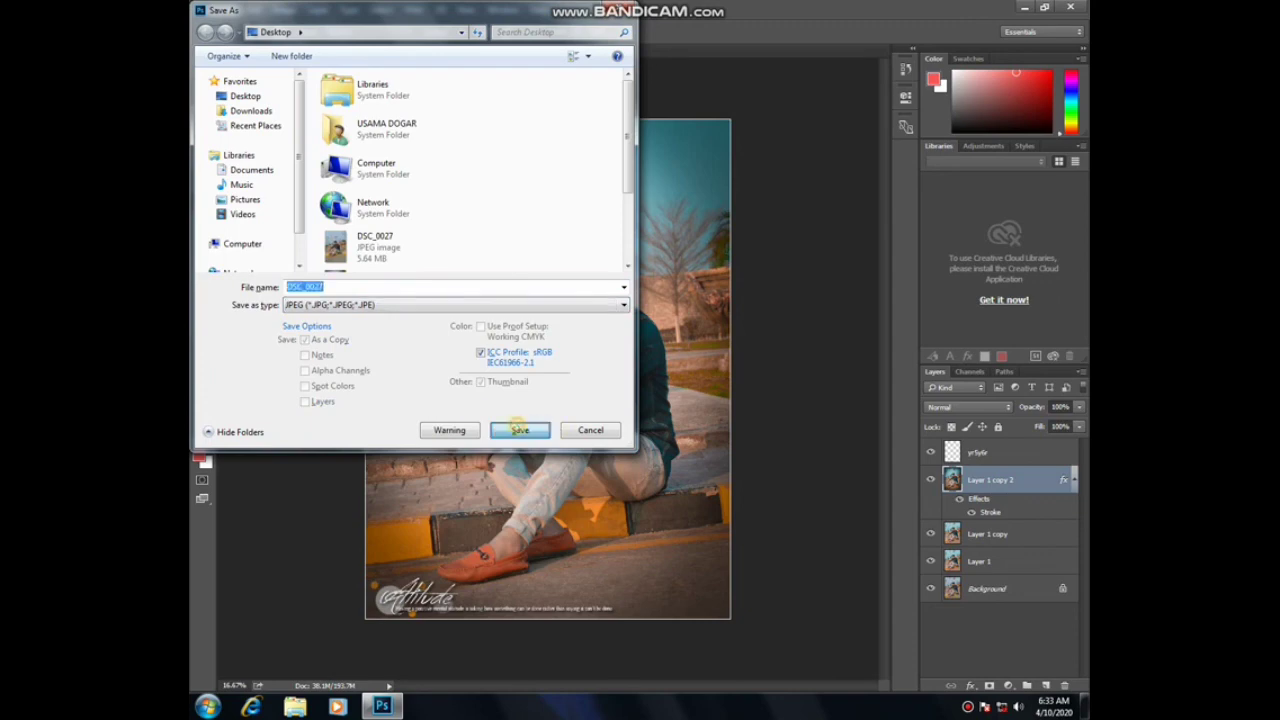
{"action": "left_click", "coordinate": [676, 354]}
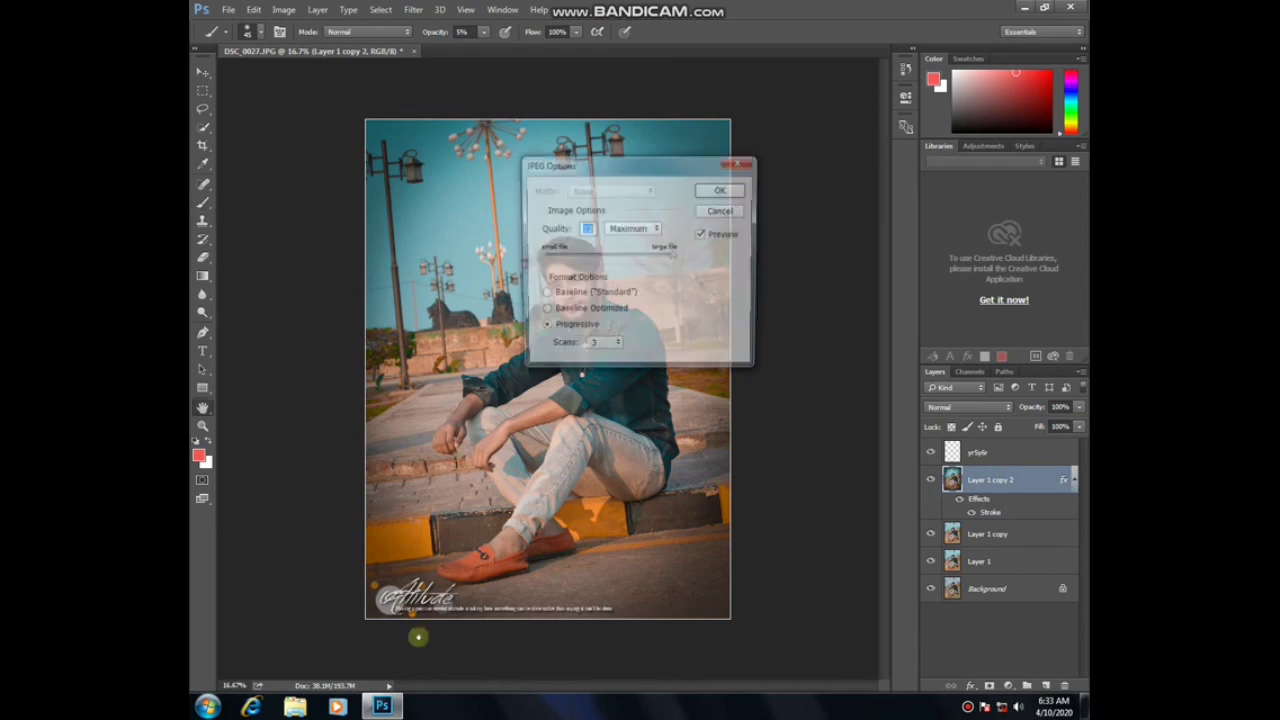
{"action": "left_click", "coordinate": [707, 192]}
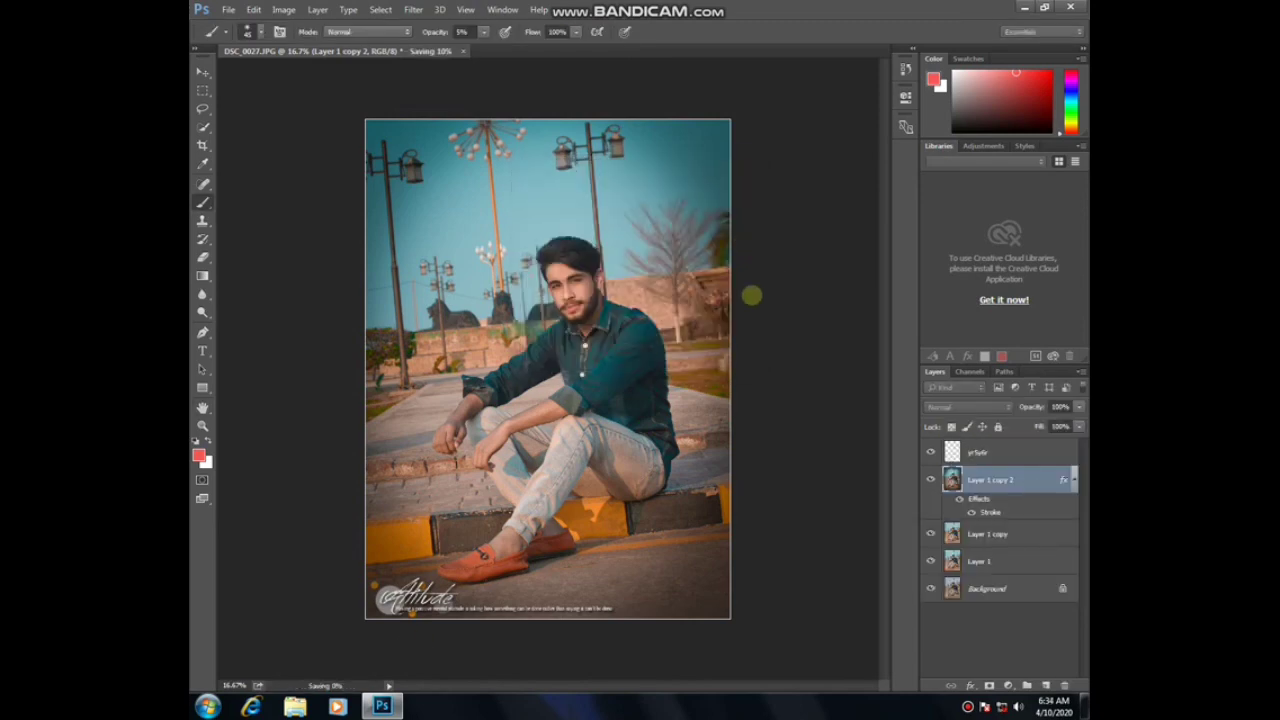